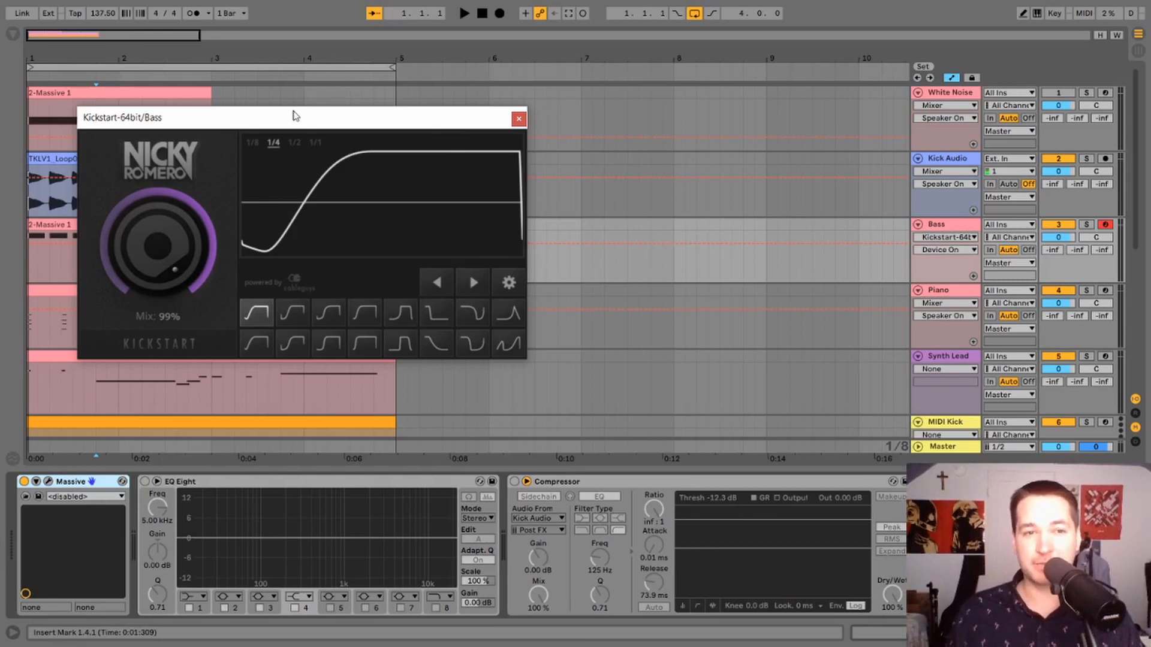
pyautogui.moveTo(285, 118); pyautogui.dragTo(298, 117)
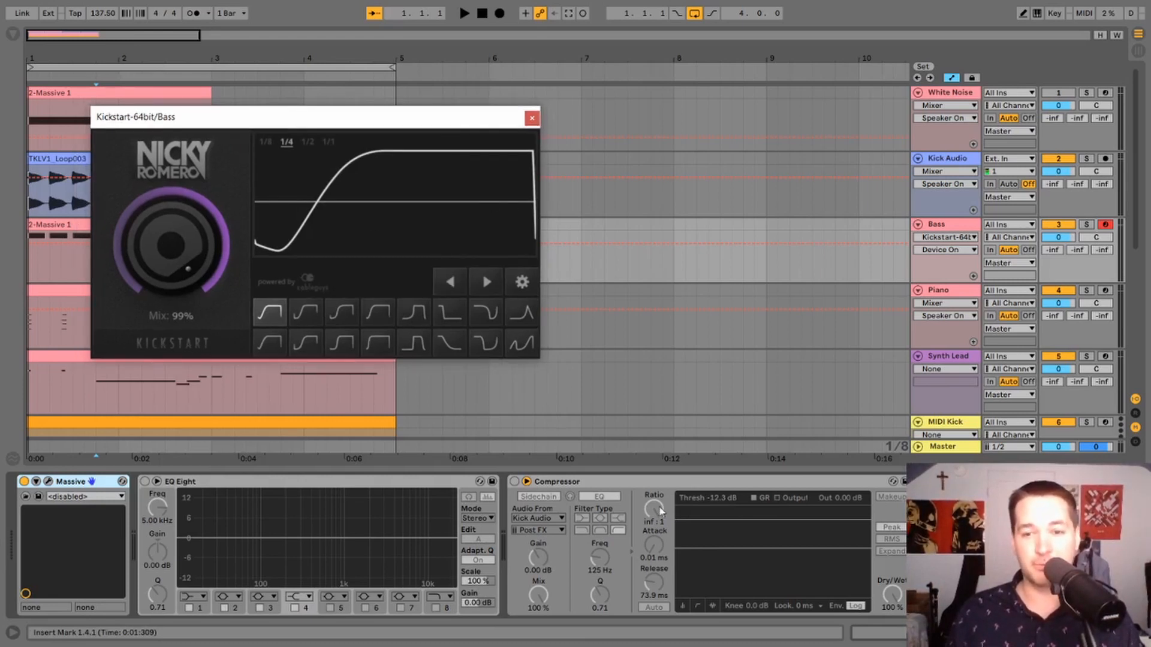
pyautogui.moveTo(407, 124); pyautogui.dragTo(392, 114)
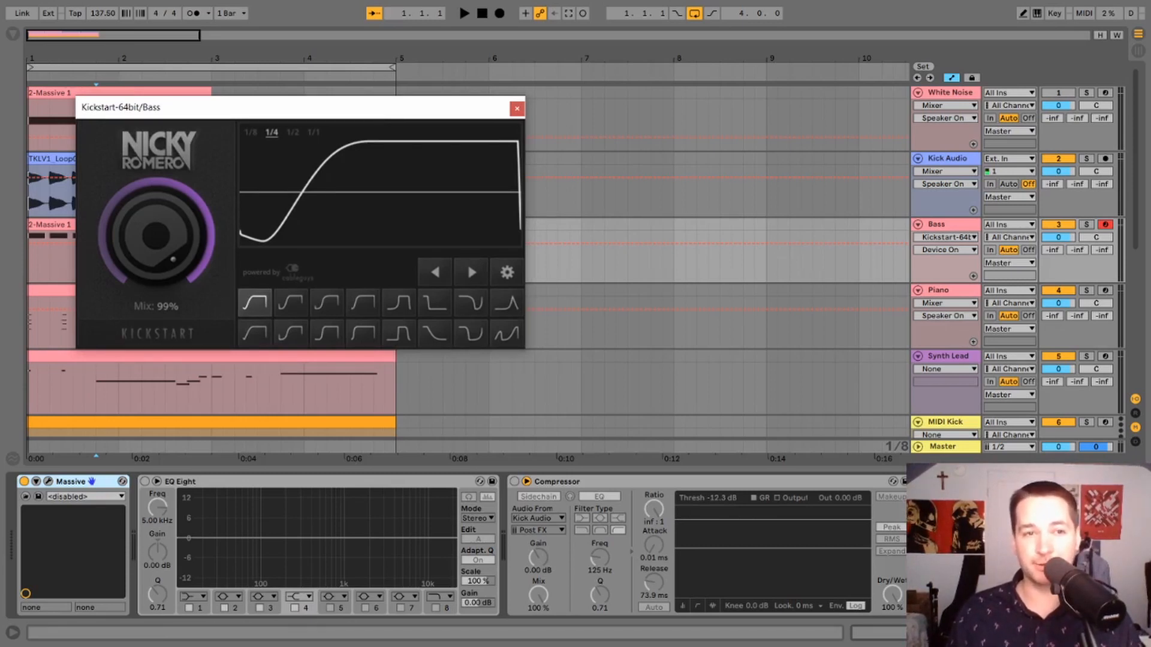
pyautogui.moveTo(346, 134); pyautogui.dragTo(286, 101)
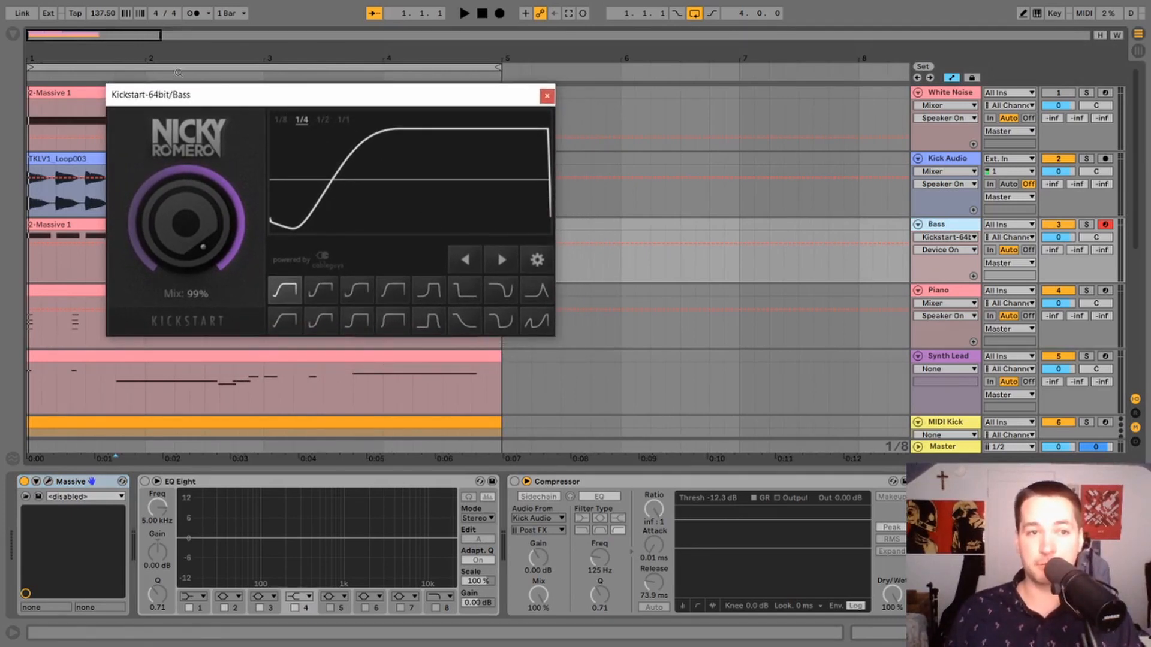
pyautogui.moveTo(288, 97)
pyautogui.mouseDown()
pyautogui.moveTo(352, 108)
pyautogui.moveTo(300, 101)
pyautogui.mouseUp()
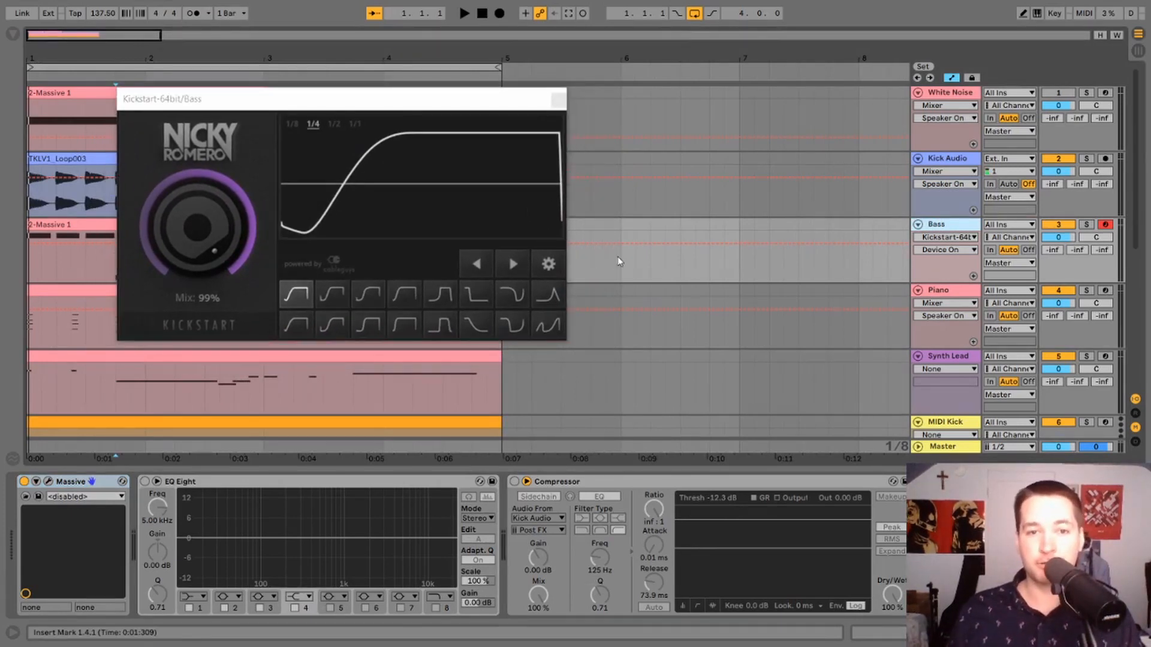
# Examine the retrigger options in Kickstart's advanced settings and close them.
pyautogui.click(548, 262)
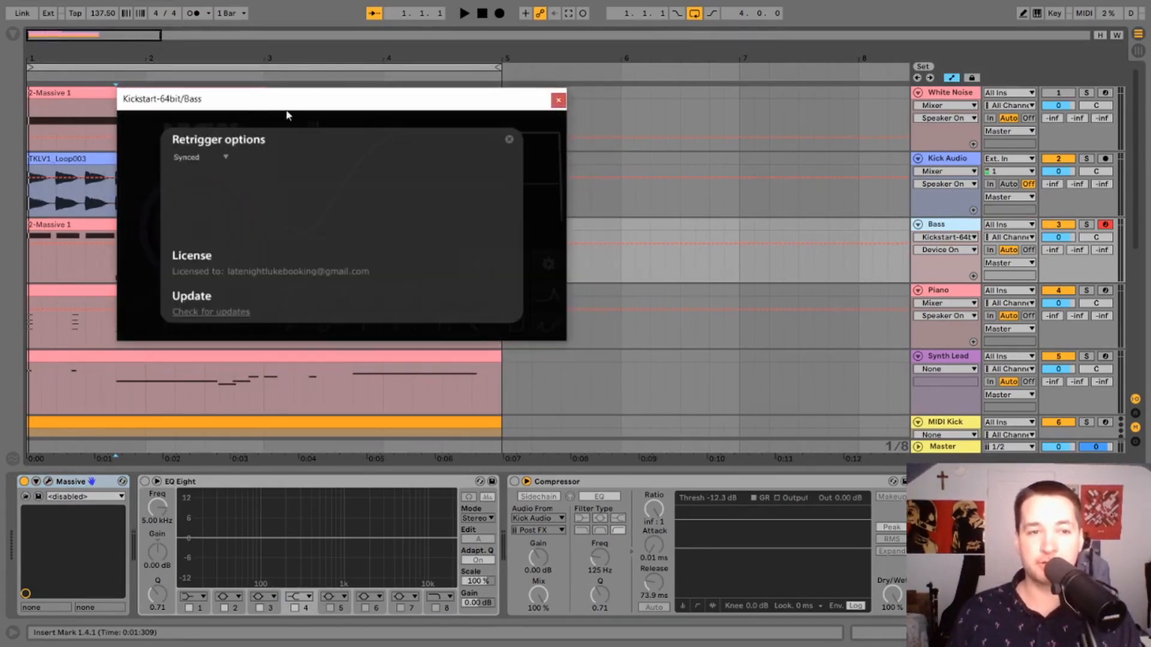
pyautogui.click(509, 141)
pyautogui.click(292, 126)
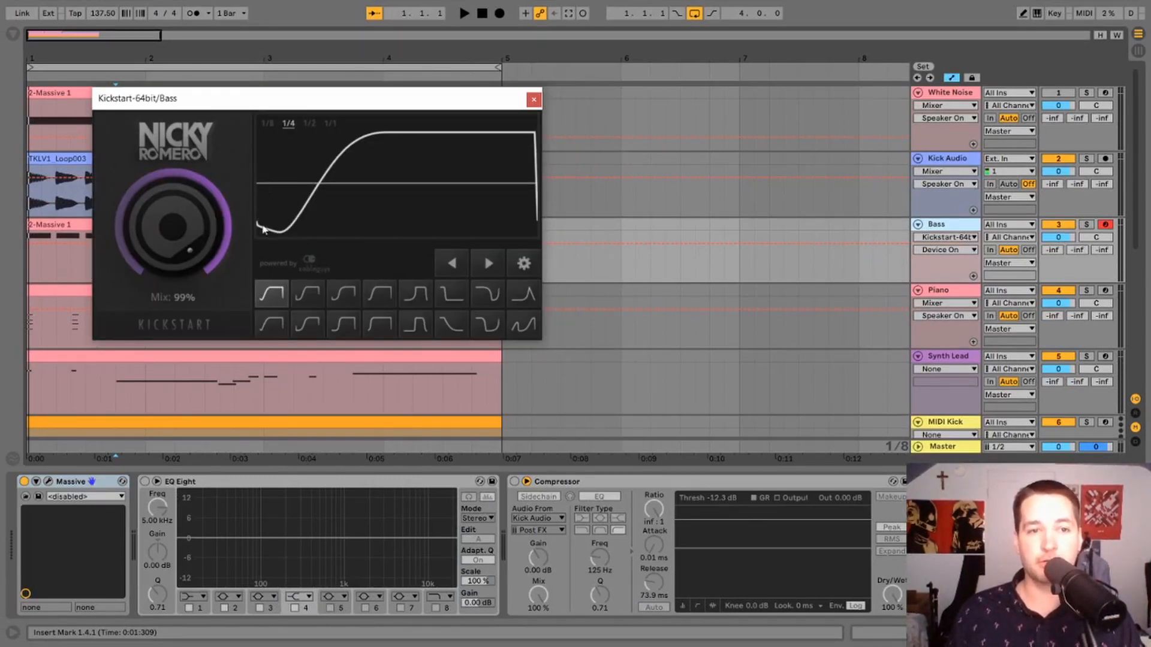
# Try several of Kickstart's volume-curve presets and return to the first curve.
pyautogui.click(320, 302)
pyautogui.click(352, 301)
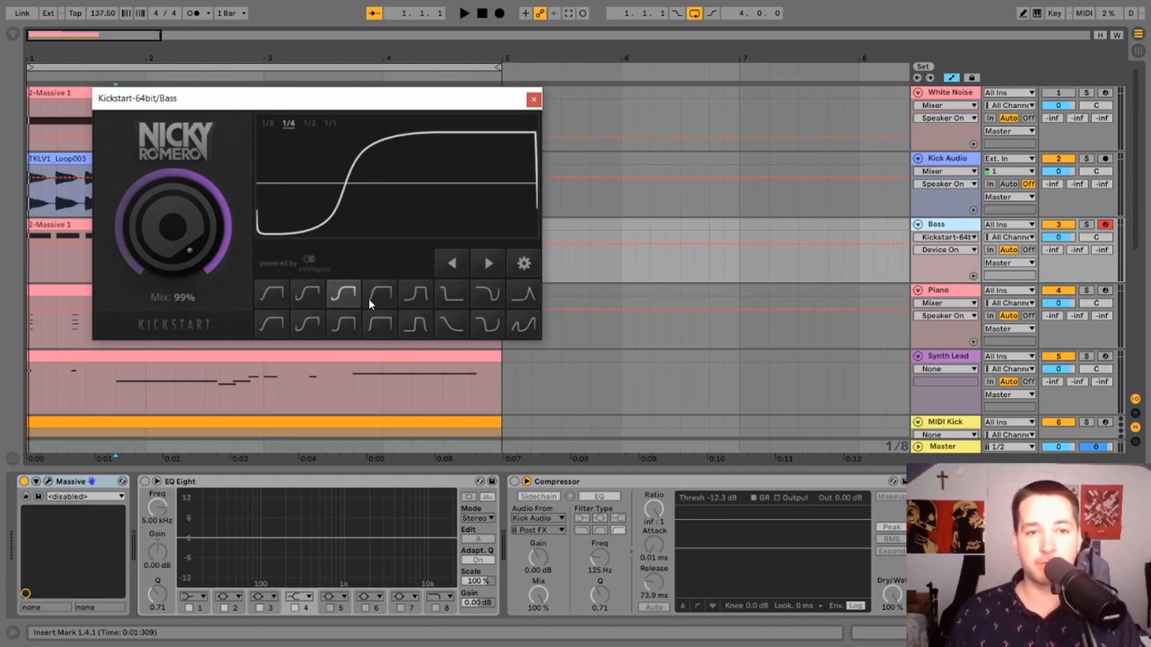
pyautogui.click(388, 299)
pyautogui.click(488, 267)
pyautogui.click(488, 267)
pyautogui.click(459, 269)
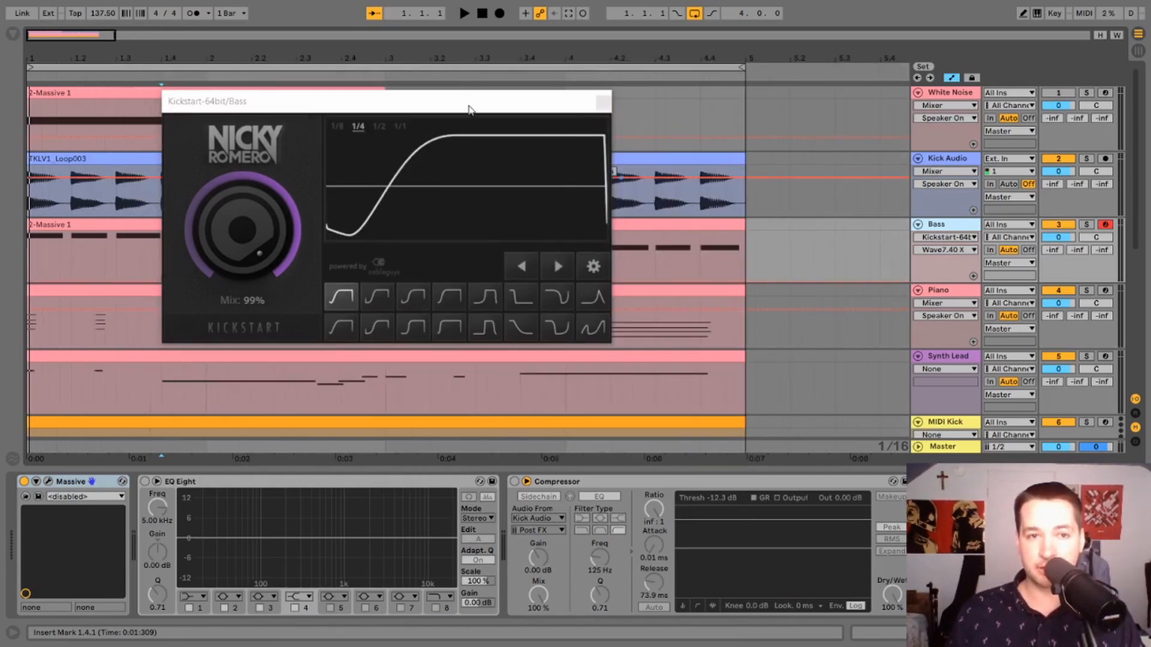
# Solo the Bass track, play it briefly, and set Kickstart's Mix to 100%.
pyautogui.moveTo(470, 106); pyautogui.dragTo(367, 95)
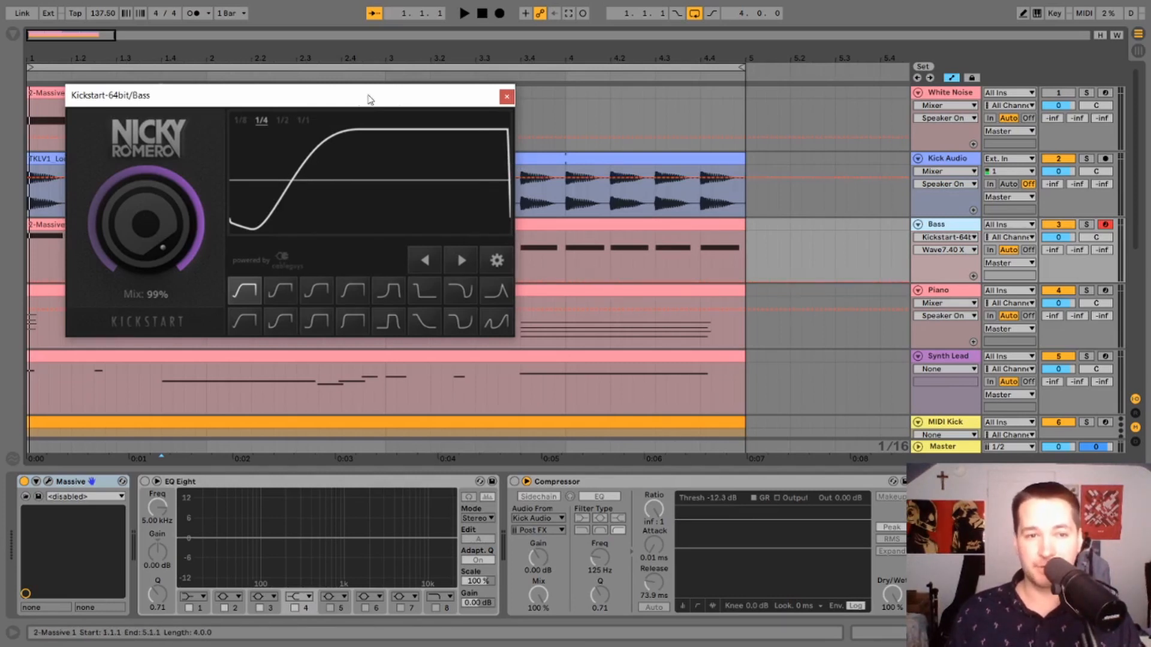
pyautogui.moveTo(360, 107); pyautogui.dragTo(377, 104)
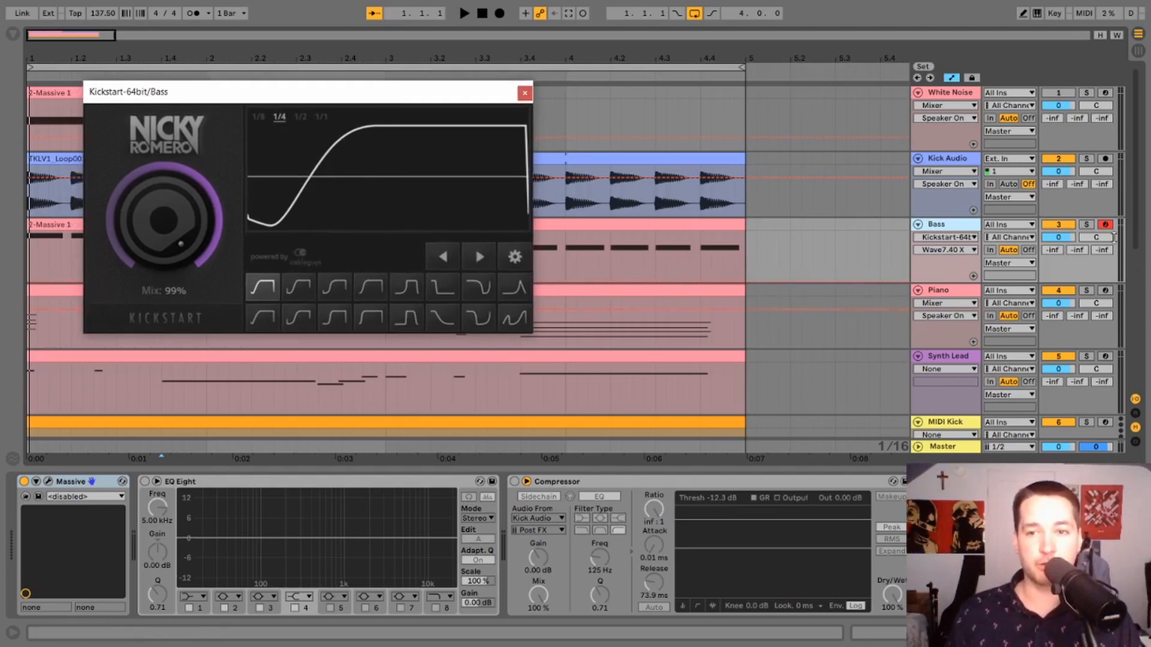
pyautogui.click(1087, 225)
pyautogui.press('space')
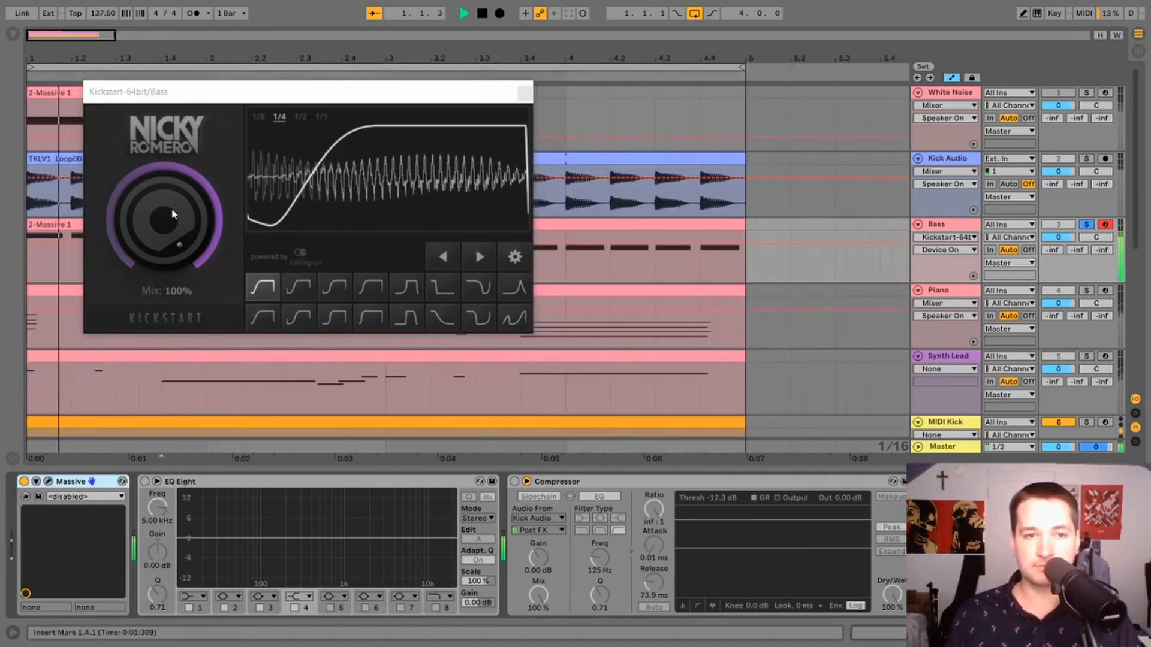
pyautogui.press('space')
pyautogui.moveTo(172, 214); pyautogui.dragTo(172, 214)
pyautogui.moveTo(445, 101); pyautogui.dragTo(407, 99)
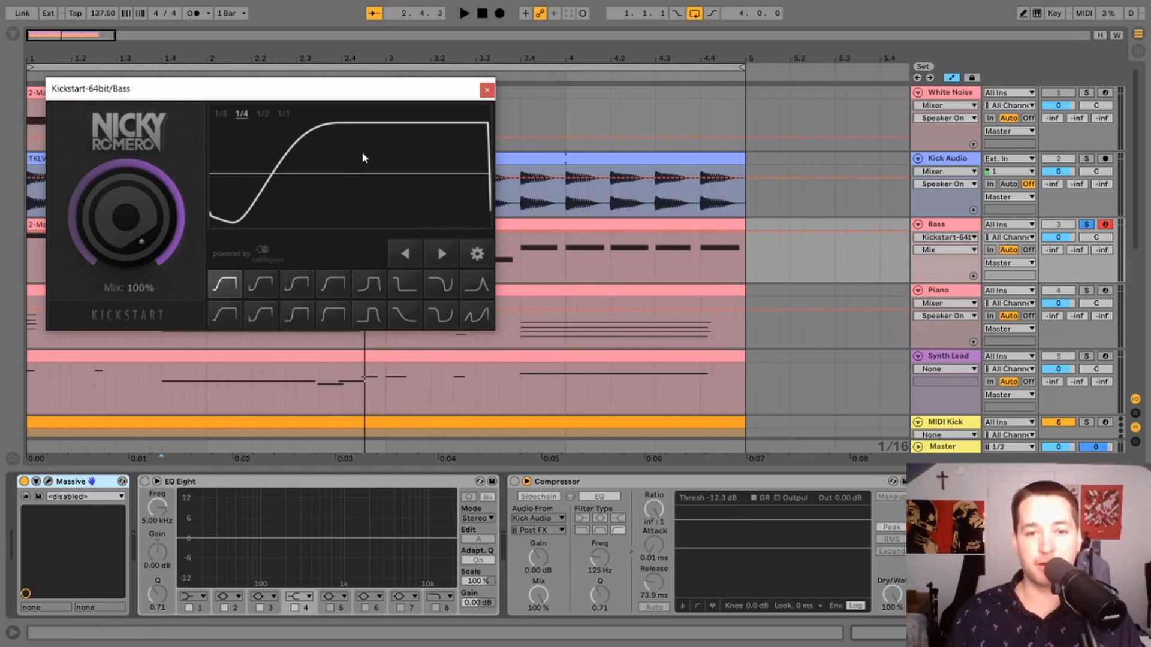
# Switch off the Compressor on the Bass track and reopen the Kickstart plugin window.
pyautogui.click(682, 487)
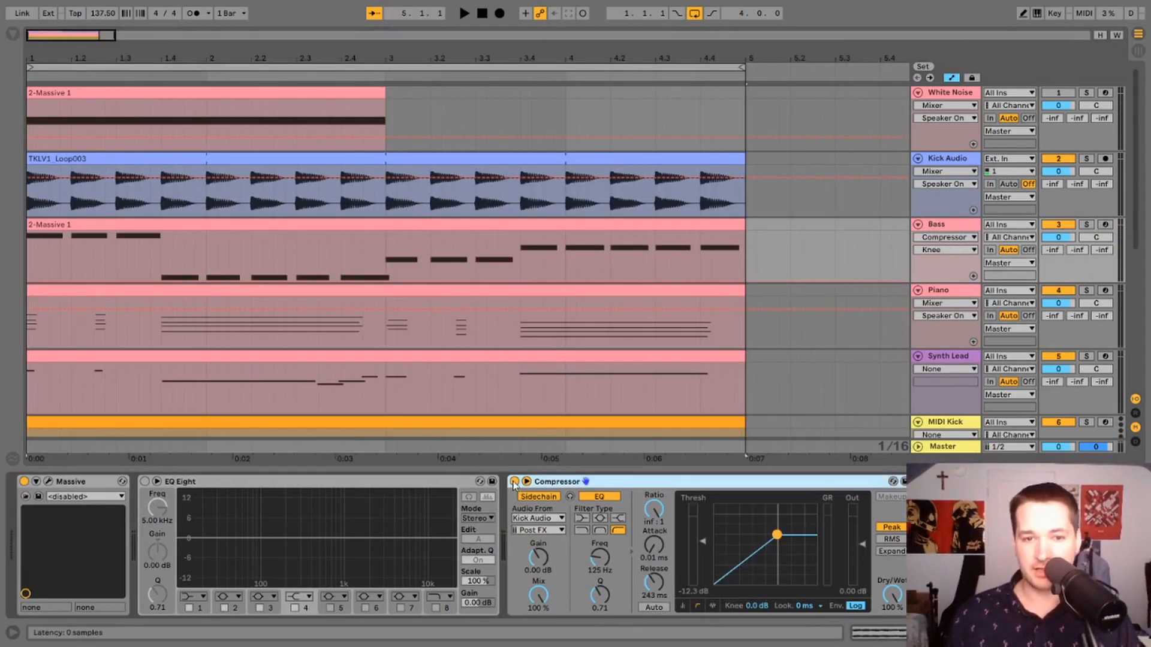
pyautogui.click(514, 482)
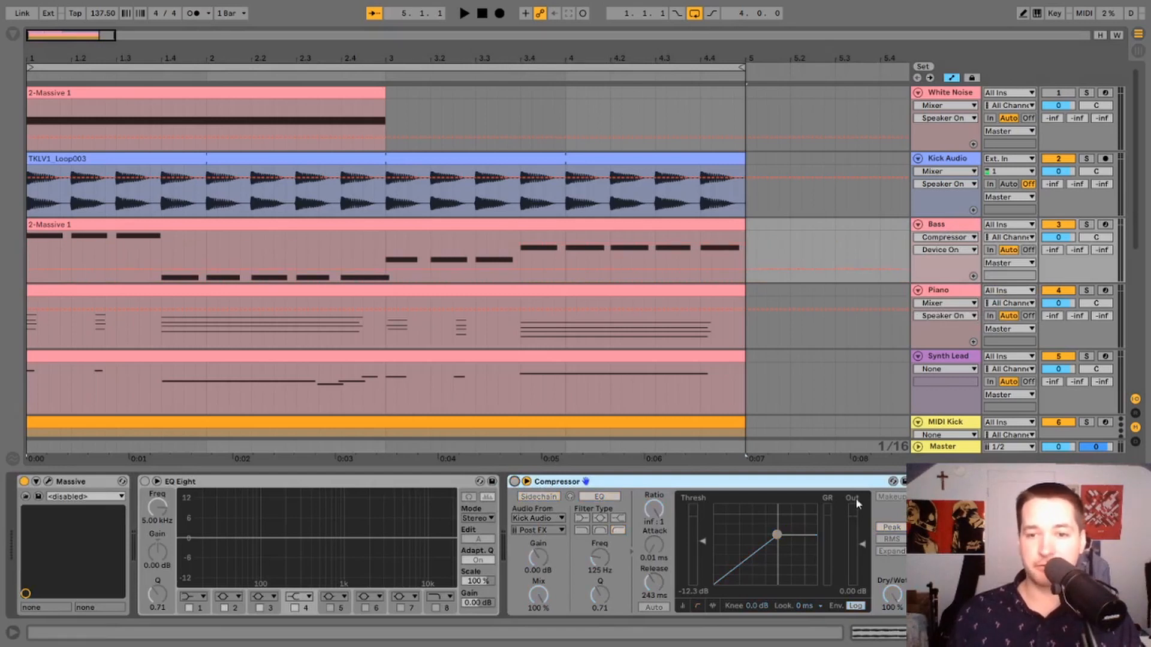
pyautogui.click(928, 482)
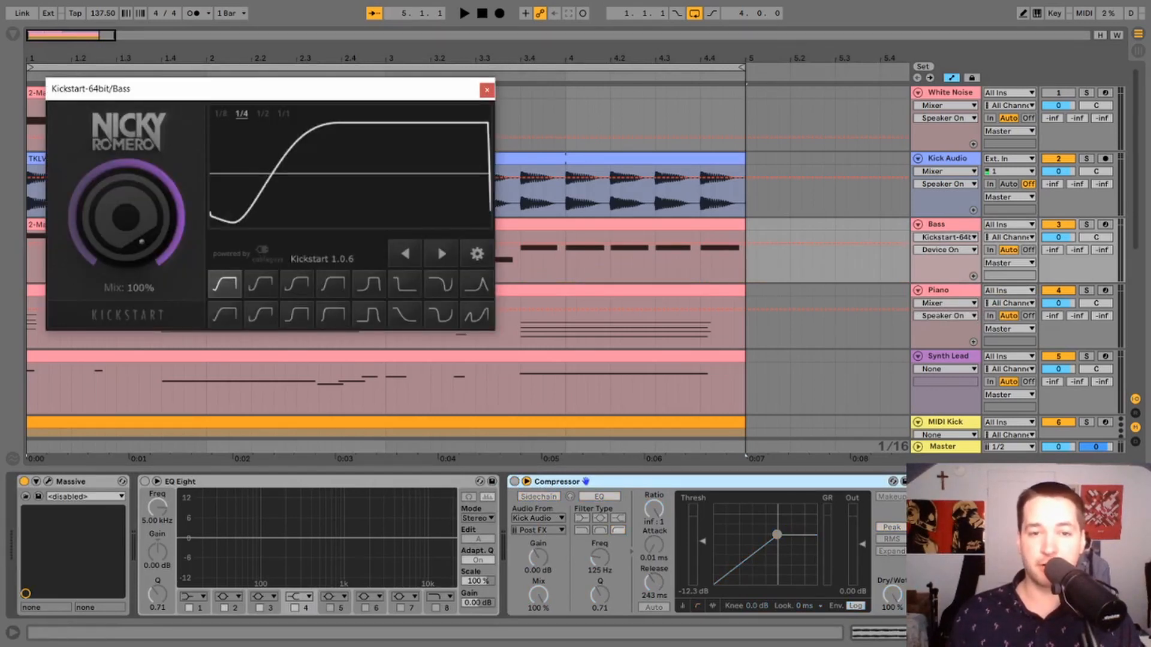
# Play the kick and bass together with Kickstart ducking the bass, and stop playback.
pyautogui.press('space')
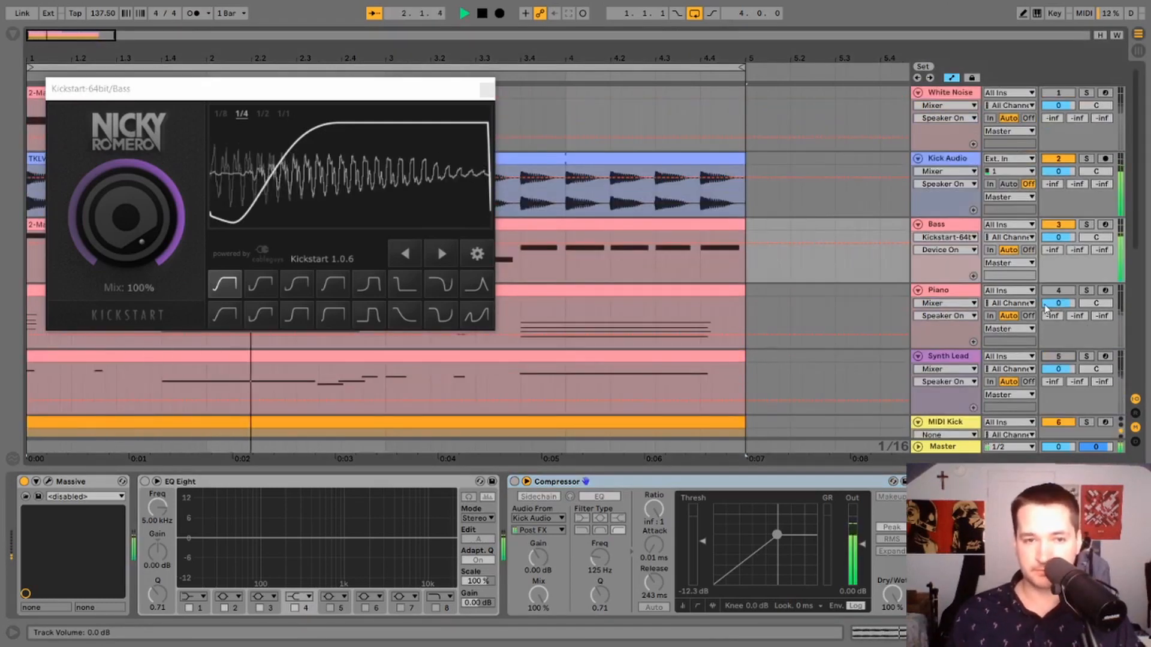
pyautogui.scroll(-5, 970, 295)
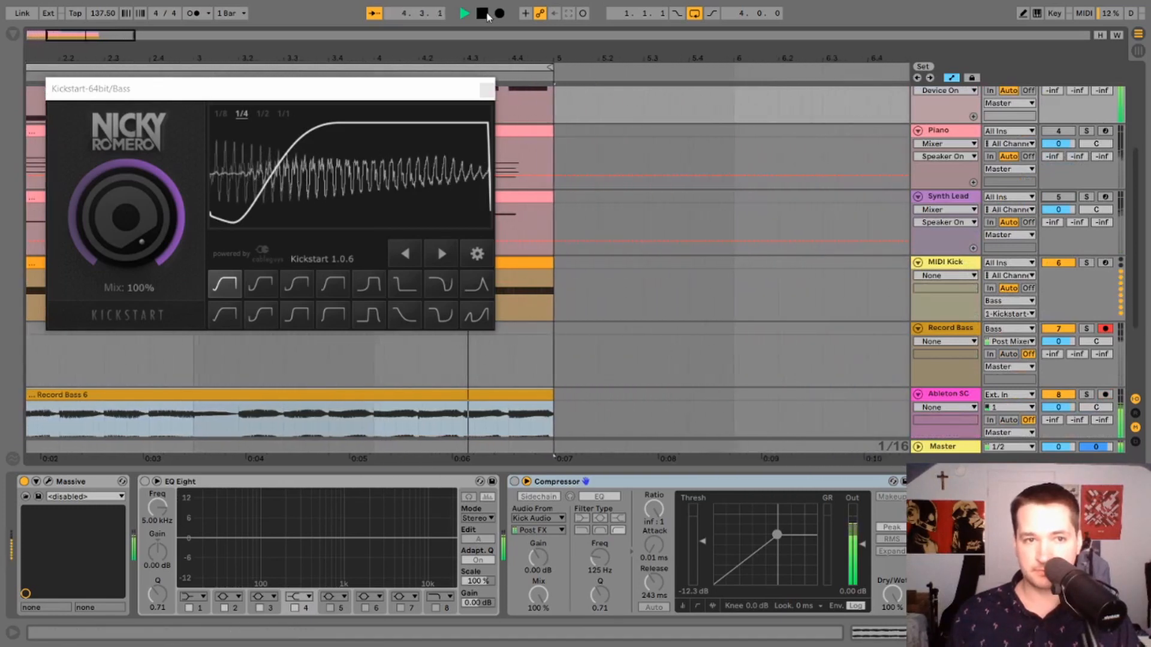
pyautogui.click(483, 14)
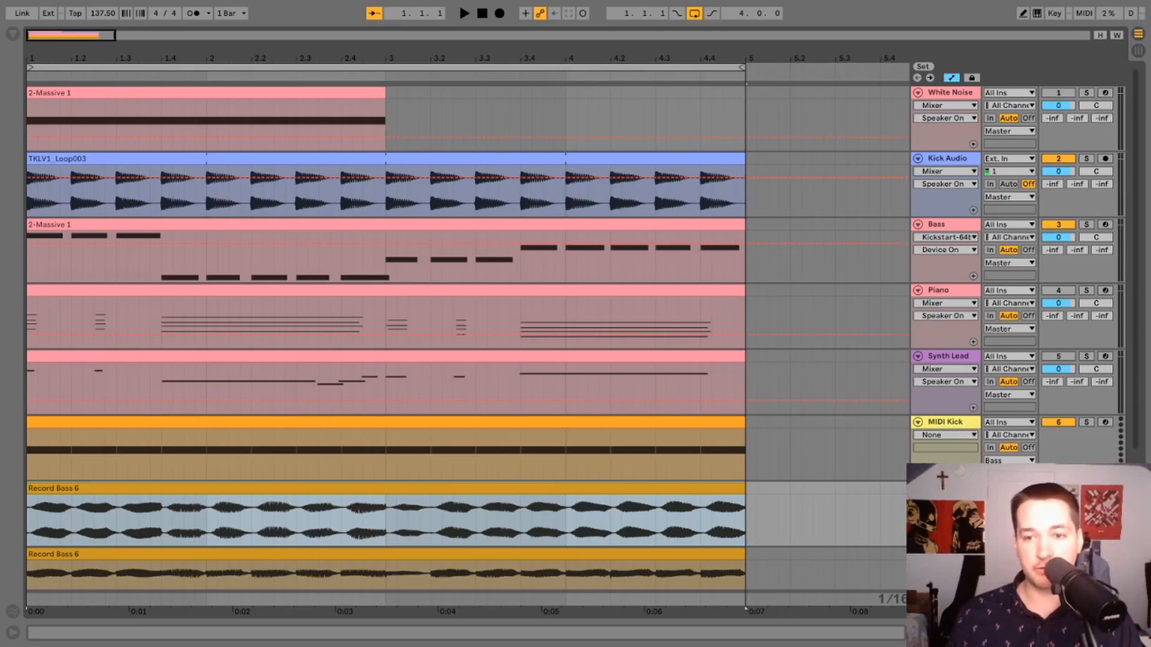
# Inspect the recorded bass waveforms around beat 1.2 and select the silent stretch in the Nicky Rome clip.
pyautogui.doubleClick(950, 488)
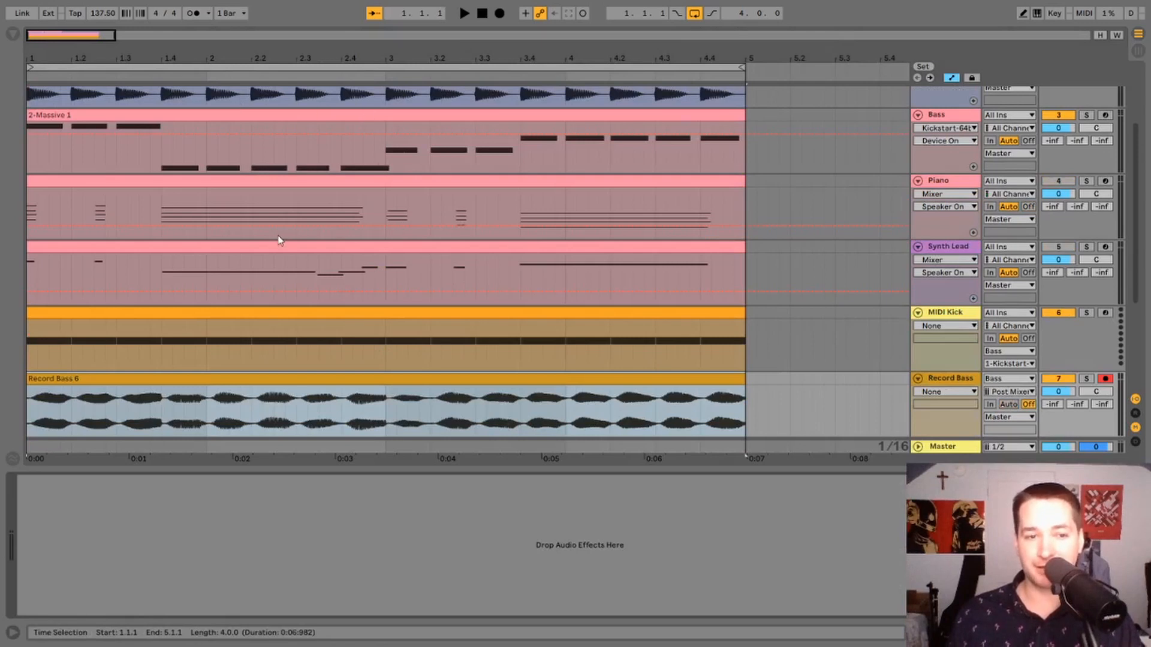
pyautogui.scroll(-5, 283, 238)
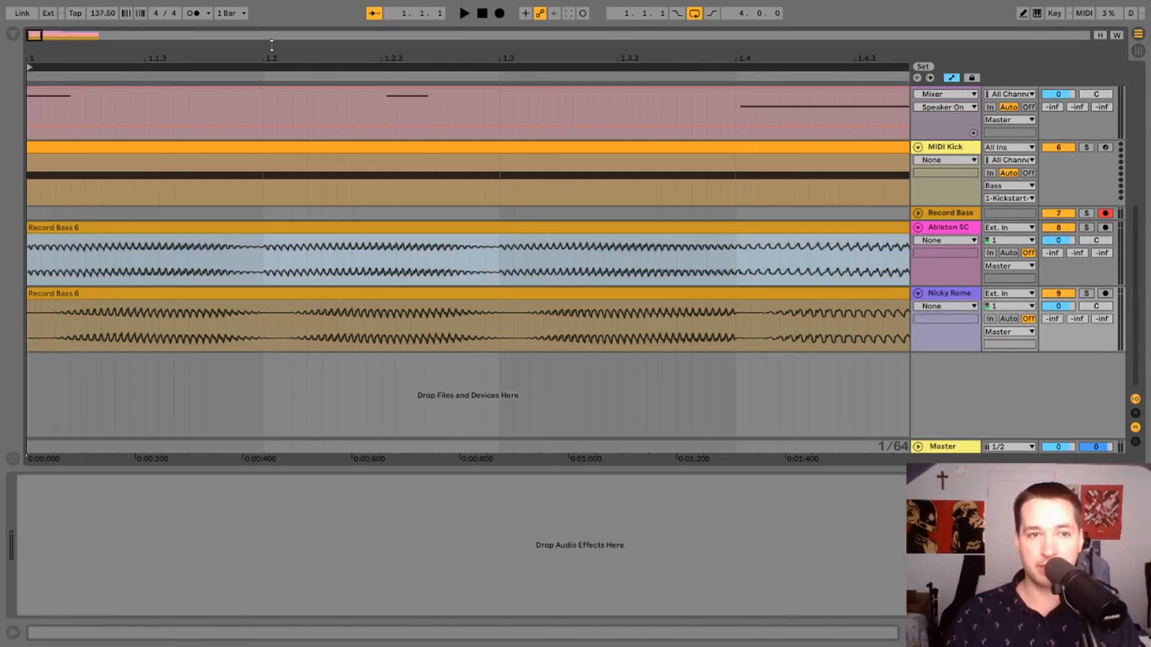
pyautogui.moveTo(268, 60); pyautogui.dragTo(288, 459)
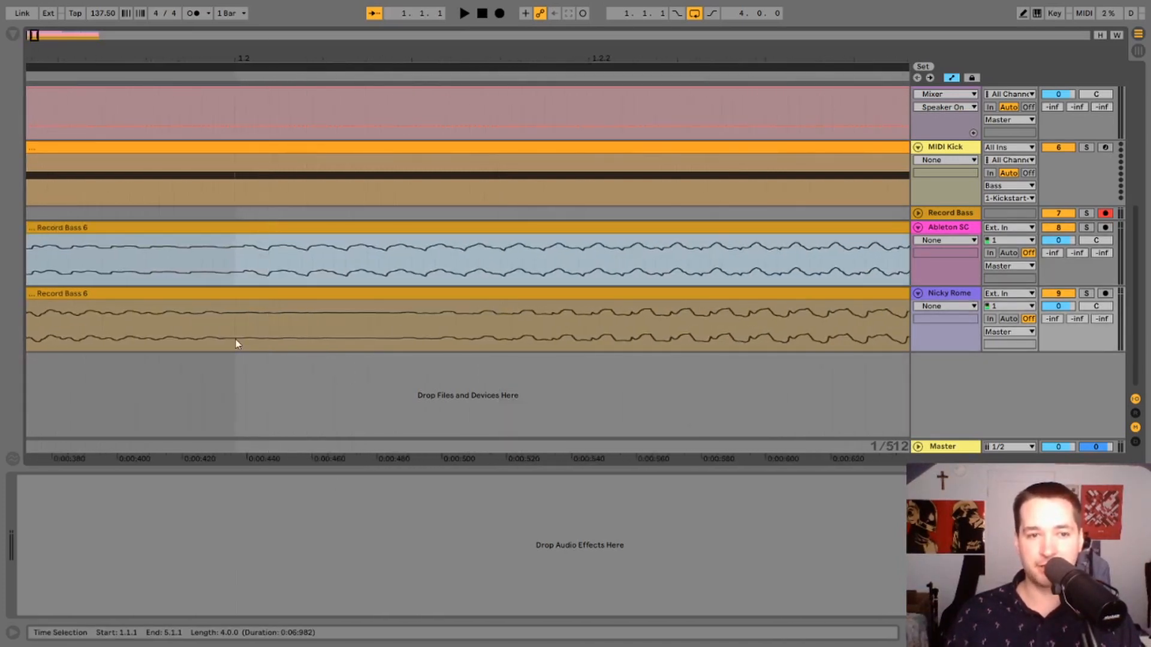
pyautogui.moveTo(234, 342); pyautogui.dragTo(425, 337)
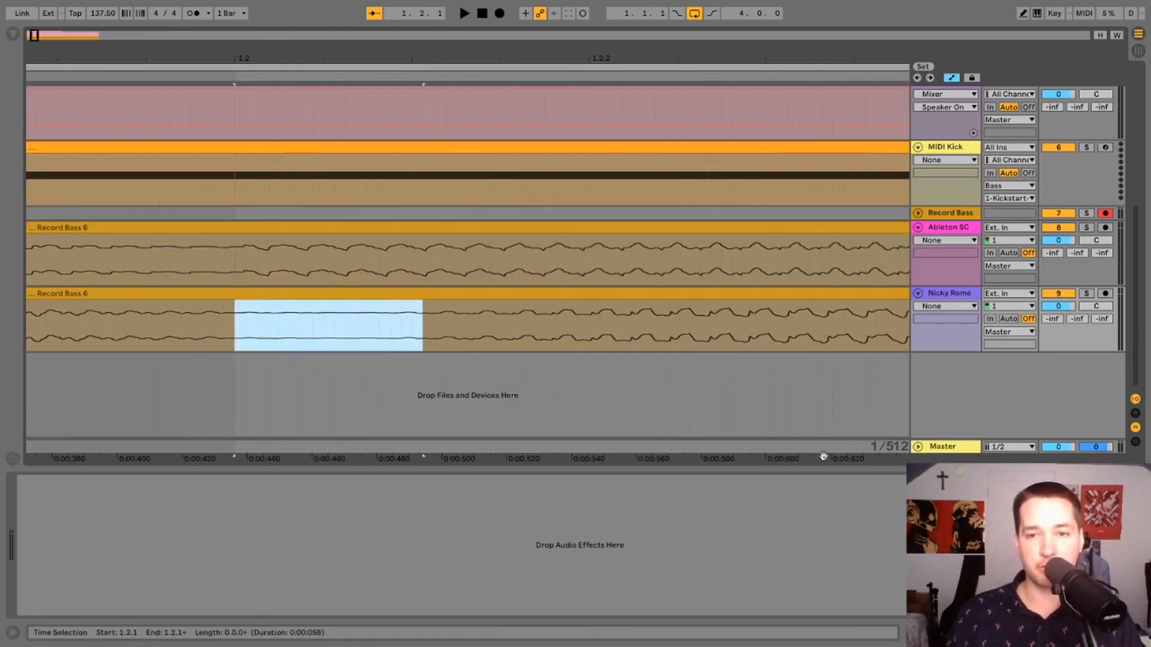
# Solo the Ableton SC track and compare its recorded waveform with the Nicky Rome clip from beat 1.2 onward.
pyautogui.click(1086, 228)
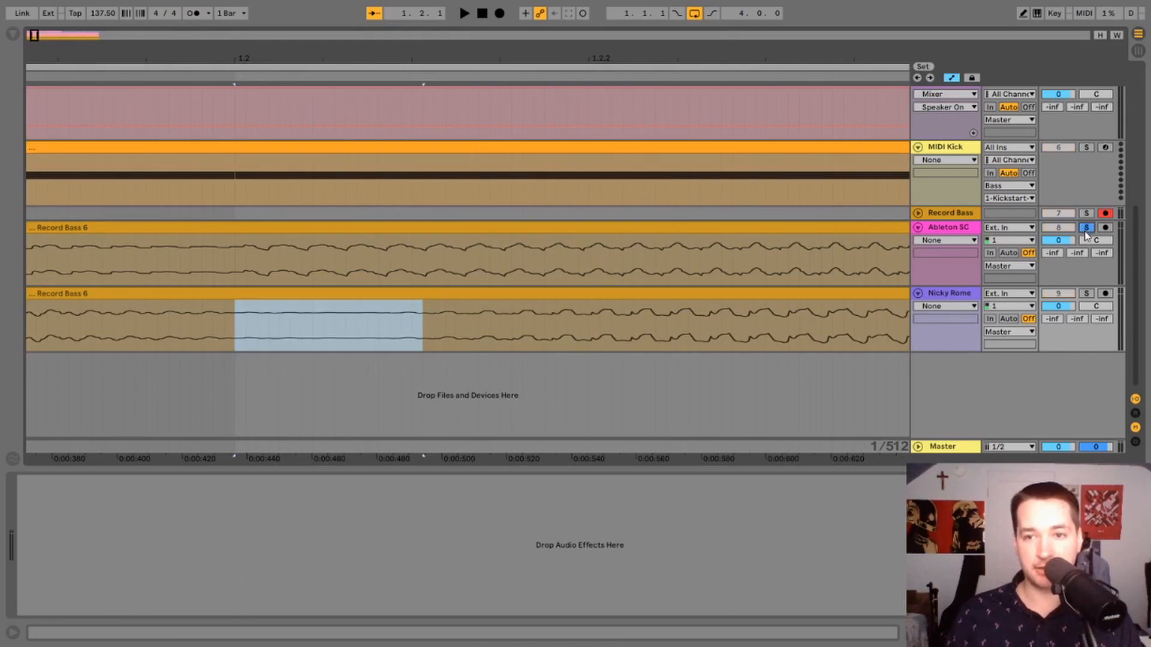
pyautogui.moveTo(223, 276)
pyautogui.mouseDown()
pyautogui.moveTo(294, 267)
pyautogui.moveTo(246, 274)
pyautogui.mouseUp()
pyautogui.click(324, 264)
pyautogui.moveTo(523, 61); pyautogui.dragTo(523, 18)
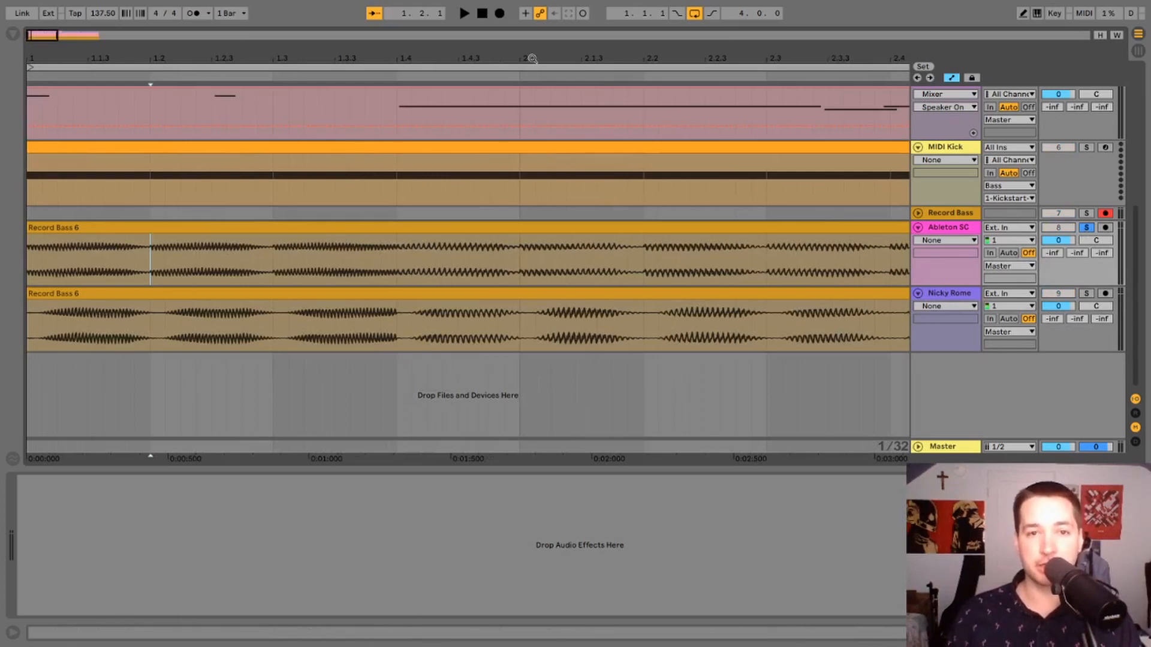
pyautogui.moveTo(531, 59); pyautogui.dragTo(529, 86)
pyautogui.moveTo(486, 328); pyautogui.dragTo(573, 330)
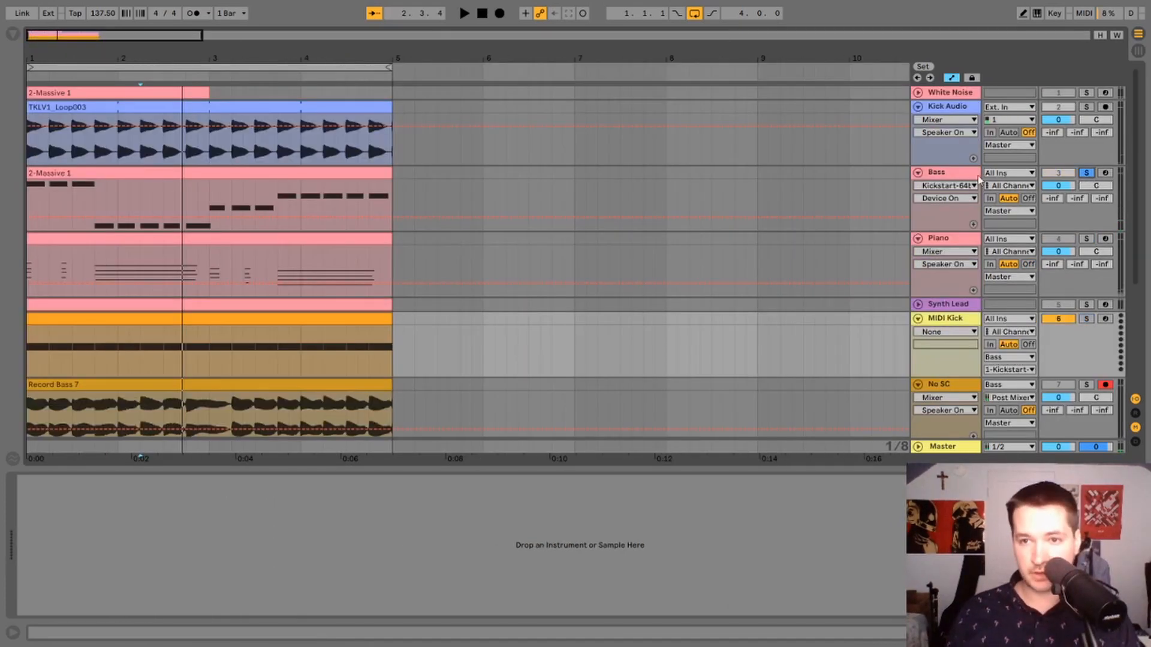
# Set the retrigger option of the Bass track's Kickstart to 1-Shot and close the plugin window.
pyautogui.click(957, 178)
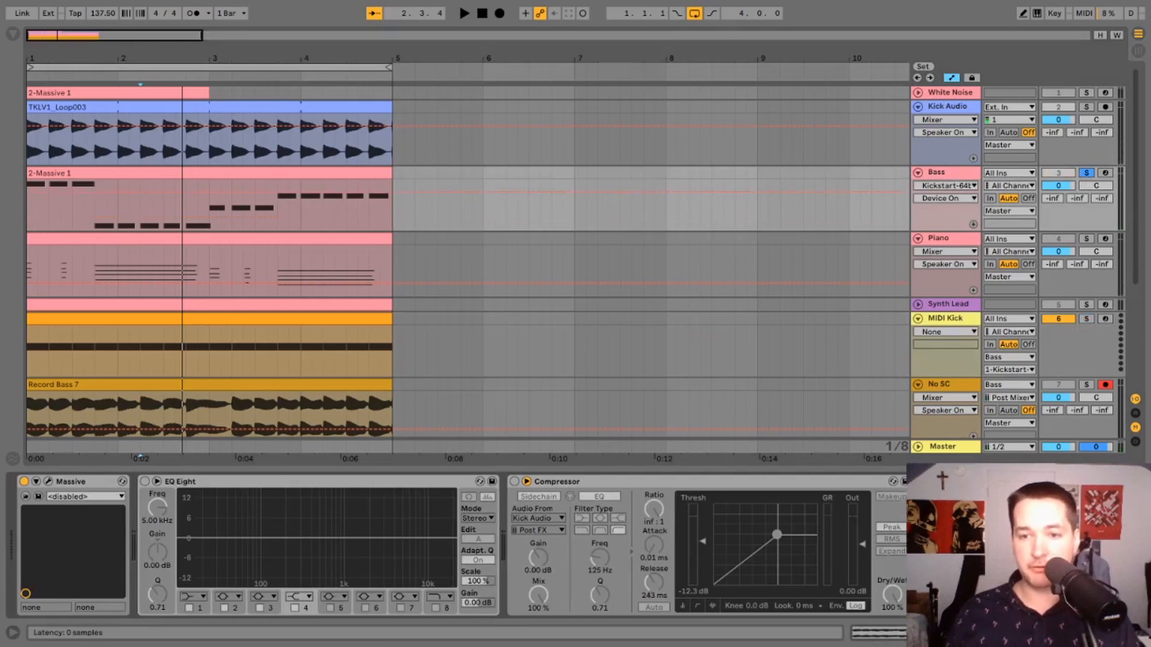
pyautogui.click(953, 481)
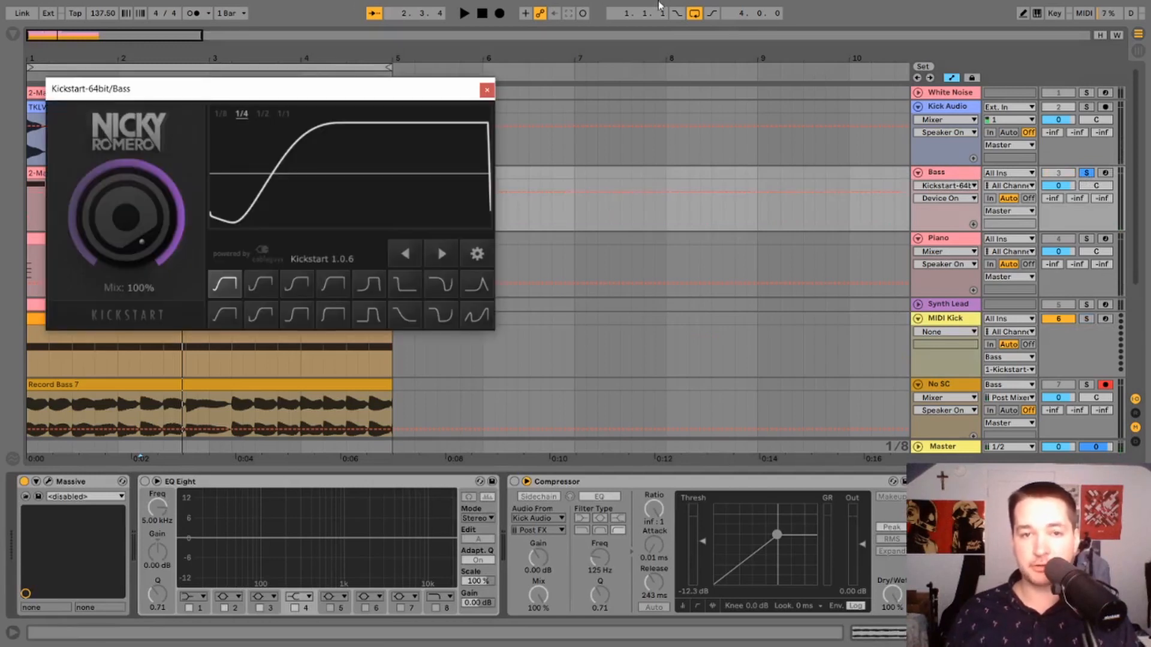
pyautogui.click(477, 253)
pyautogui.click(127, 147)
pyautogui.click(140, 189)
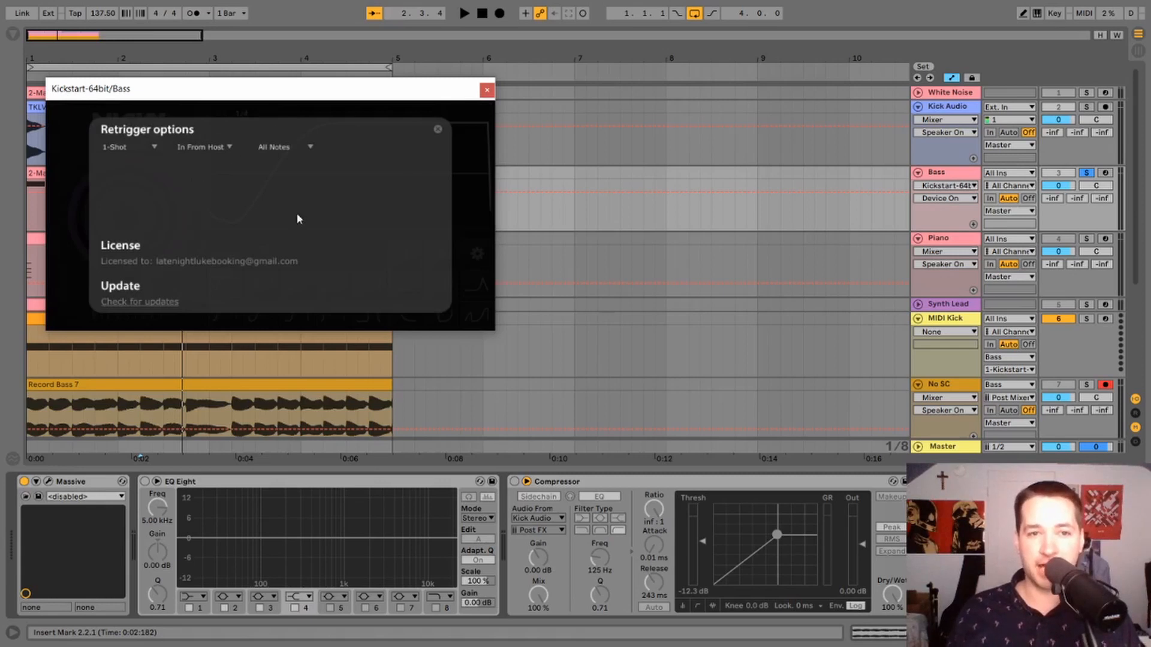
pyautogui.click(439, 127)
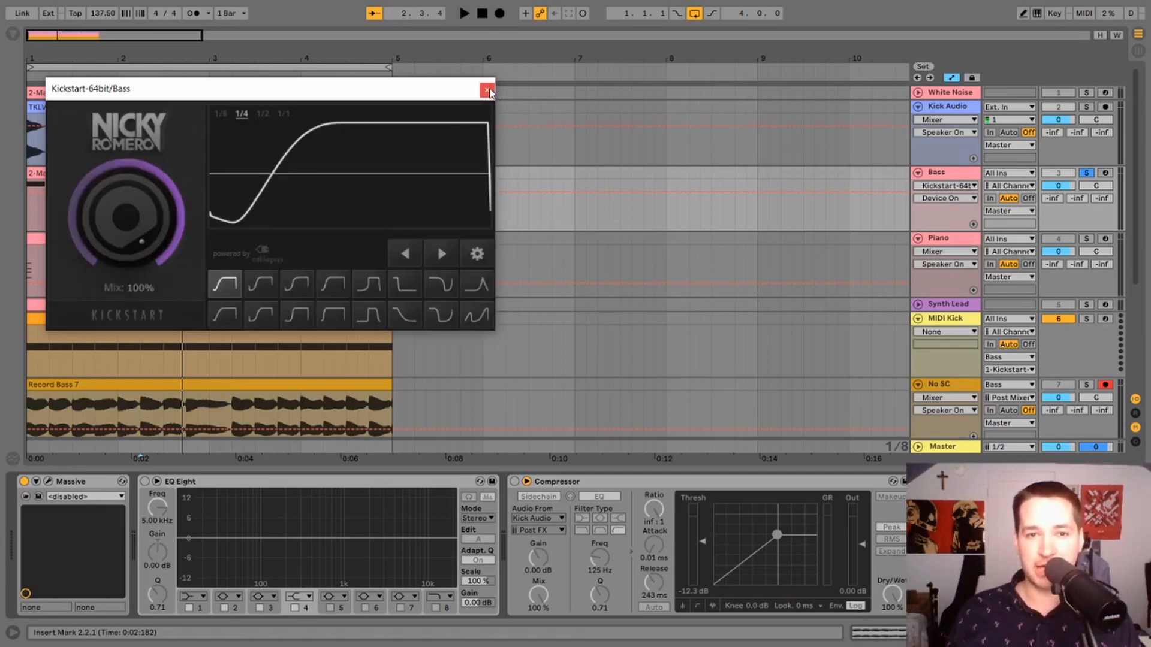
pyautogui.click(488, 91)
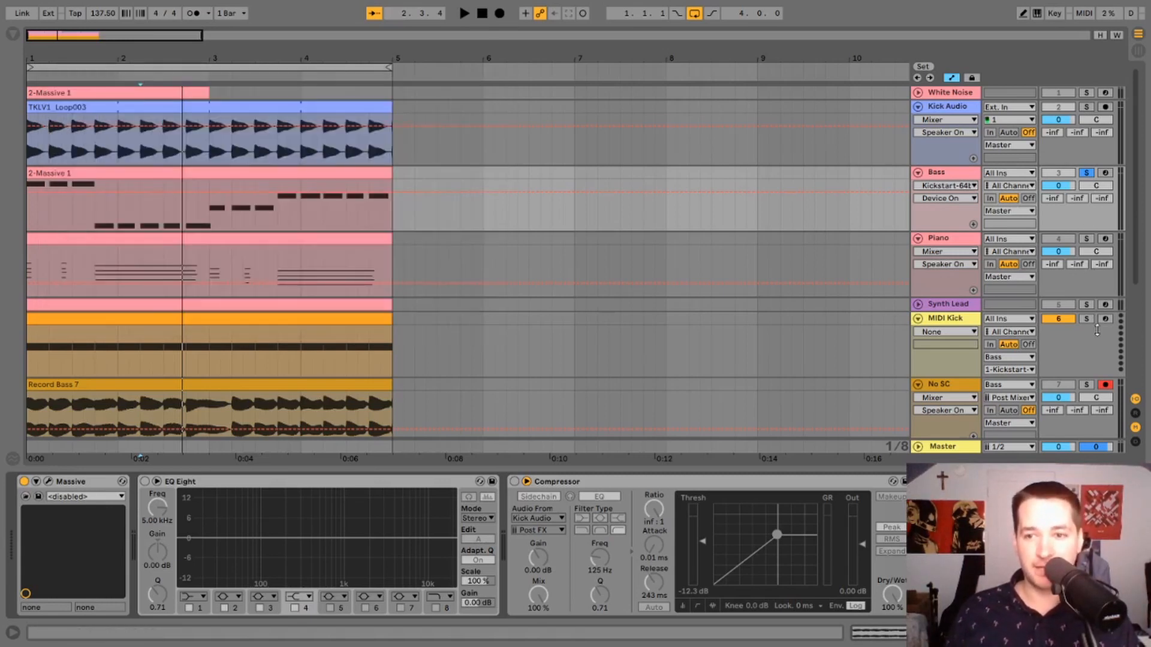
# Route the MIDI Kick track's output to the Bass track and check the available device destinations without changing the choice.
pyautogui.click(942, 327)
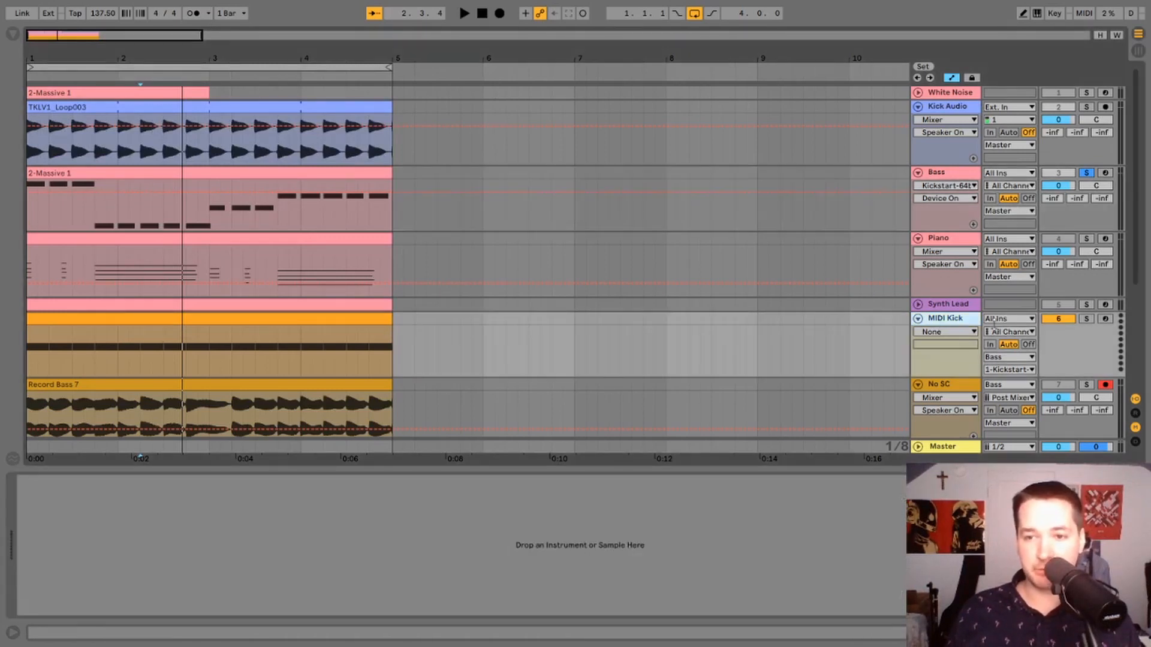
pyautogui.click(1017, 358)
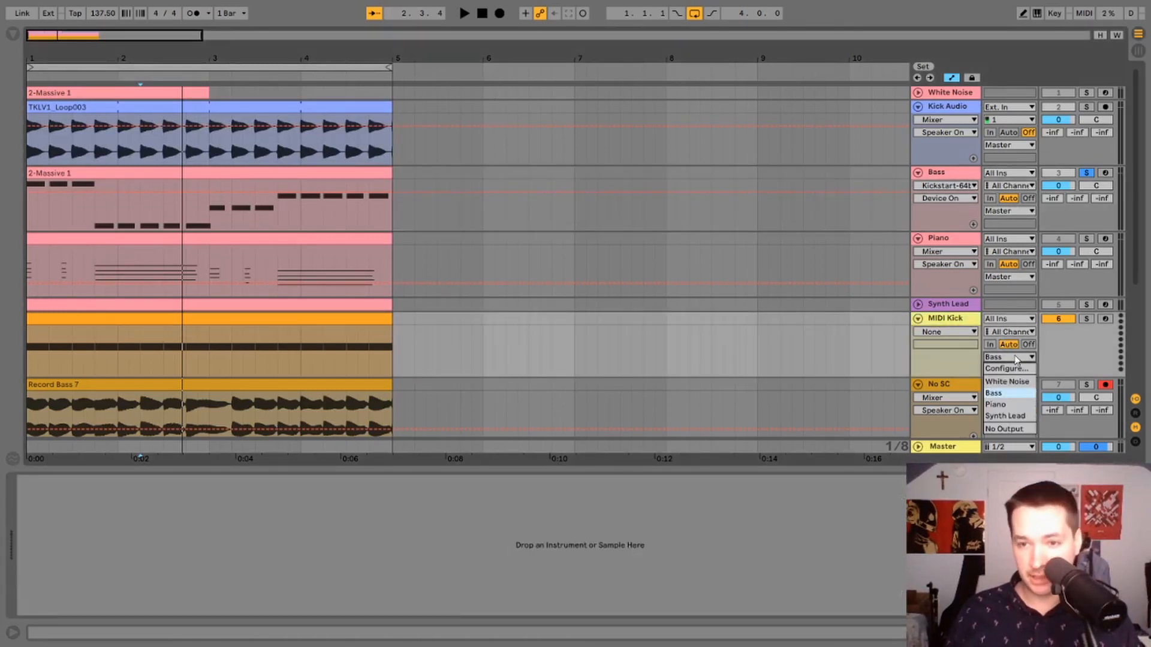
pyautogui.click(1012, 394)
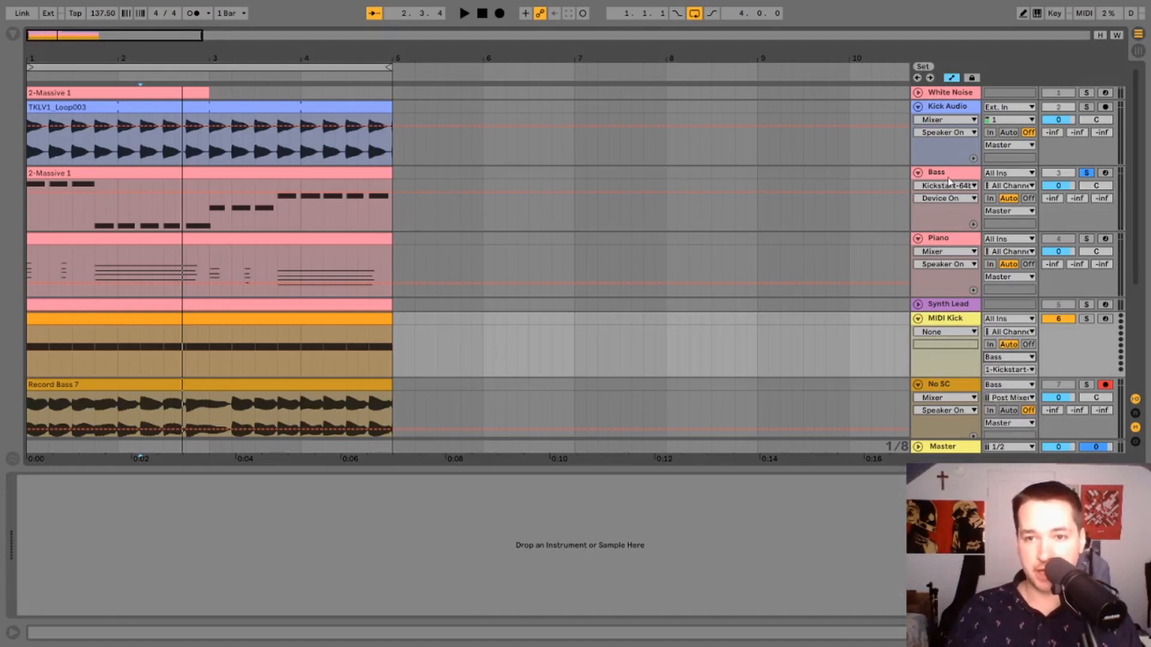
pyautogui.click(1021, 370)
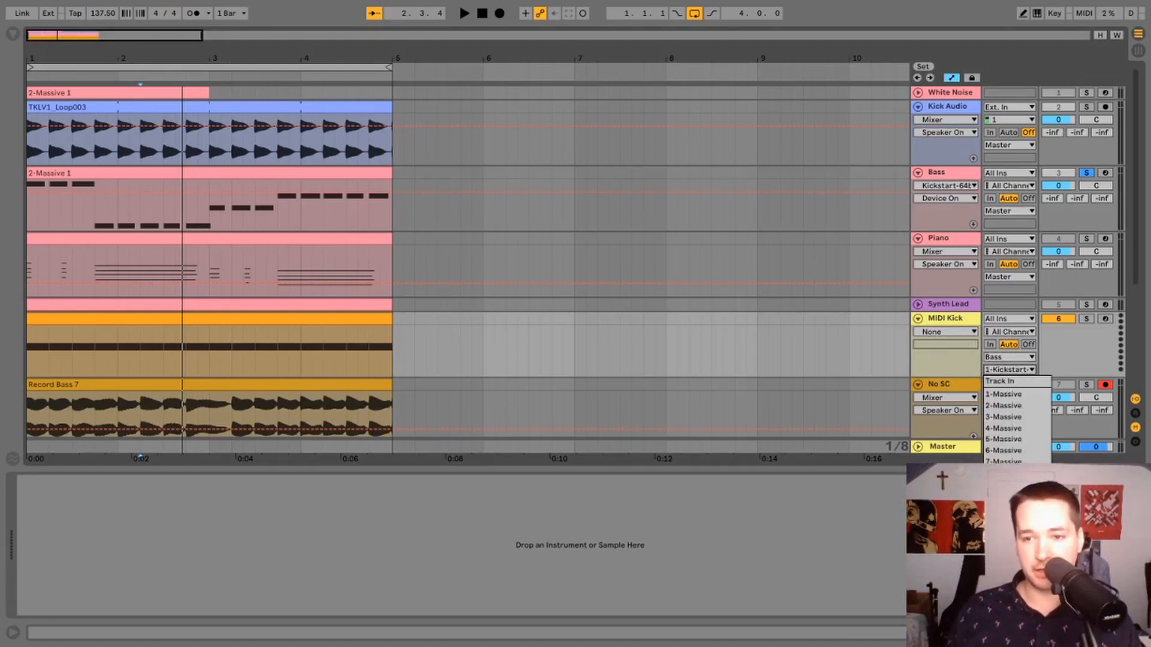
pyautogui.press('Escape')
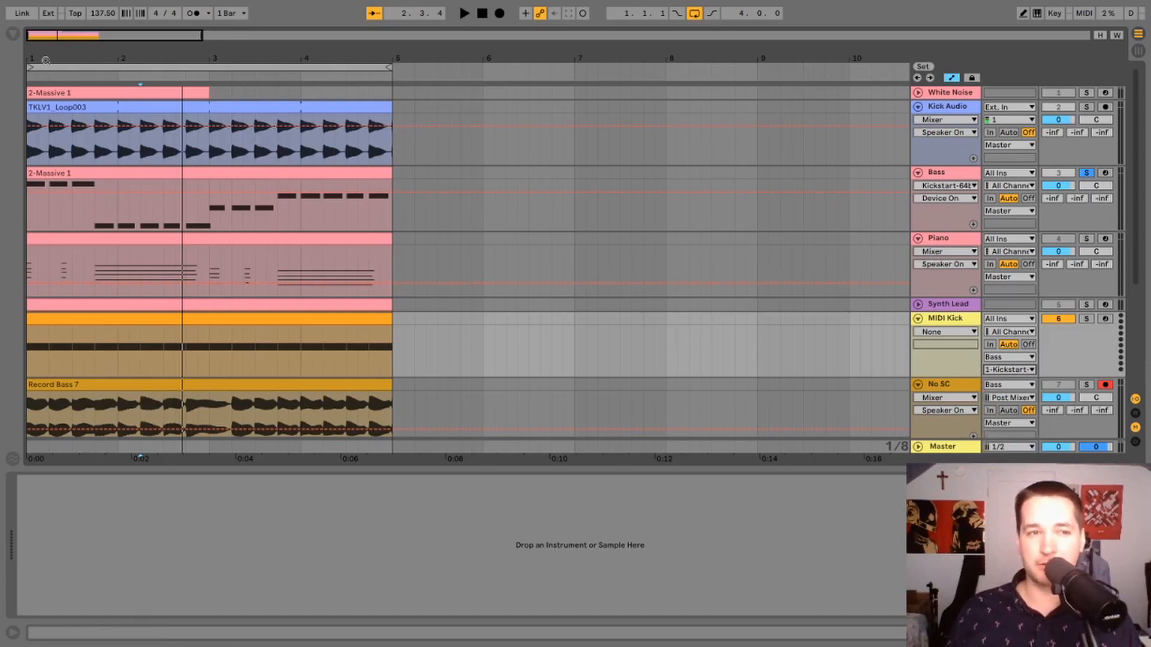
pyautogui.moveTo(46, 60); pyautogui.dragTo(542, 429)
pyautogui.click(754, 332)
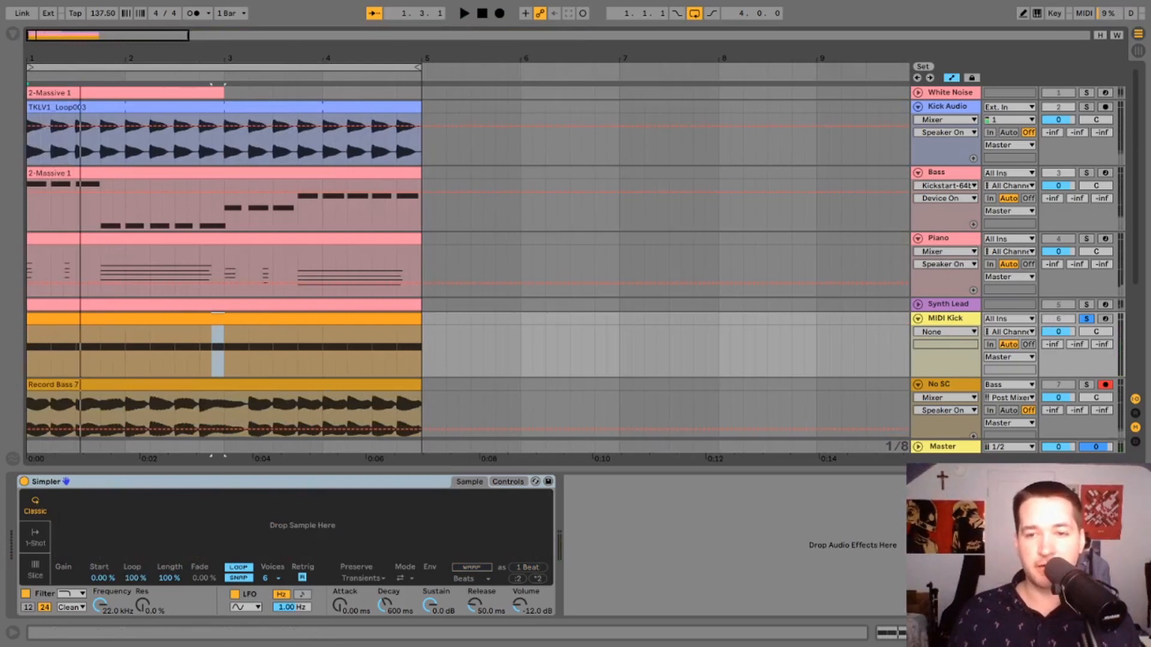
# Show the MIDI Kick track's device and check its available output destinations without changing the choice.
pyautogui.click(1137, 632)
pyautogui.click(965, 320)
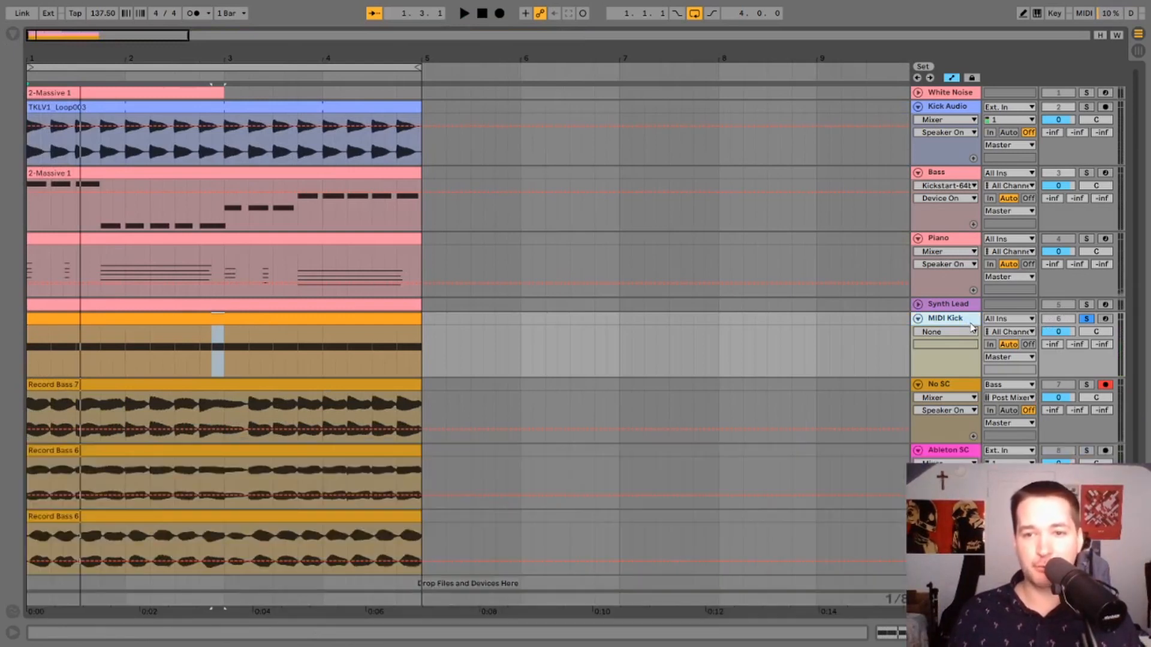
pyautogui.doubleClick(961, 319)
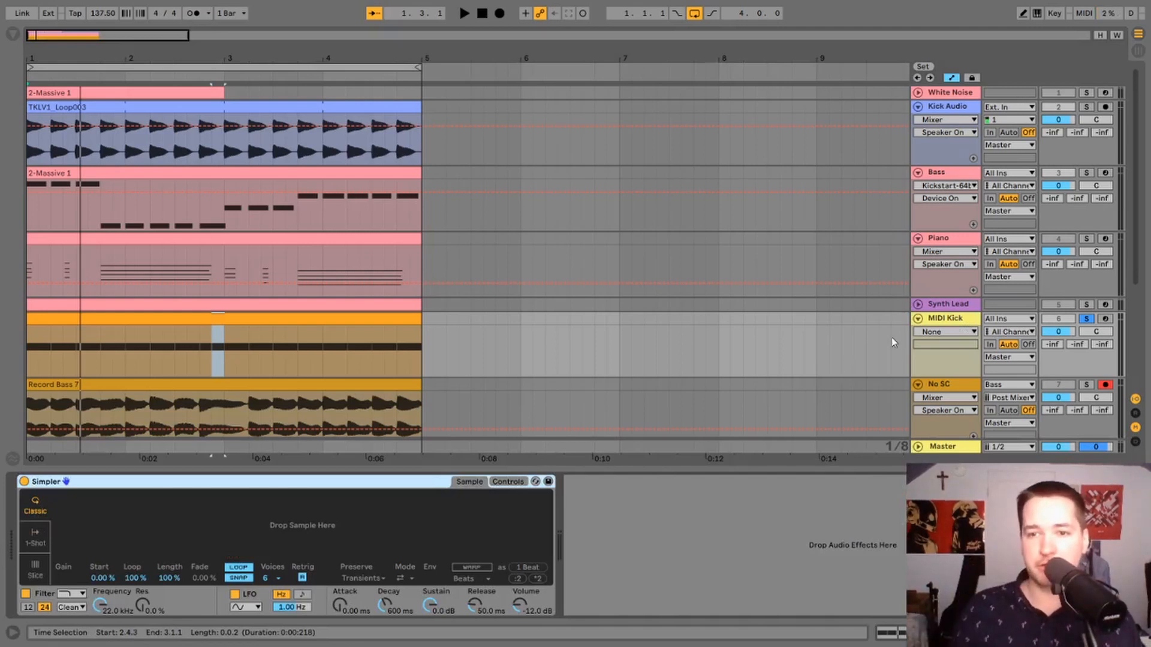
pyautogui.click(1007, 358)
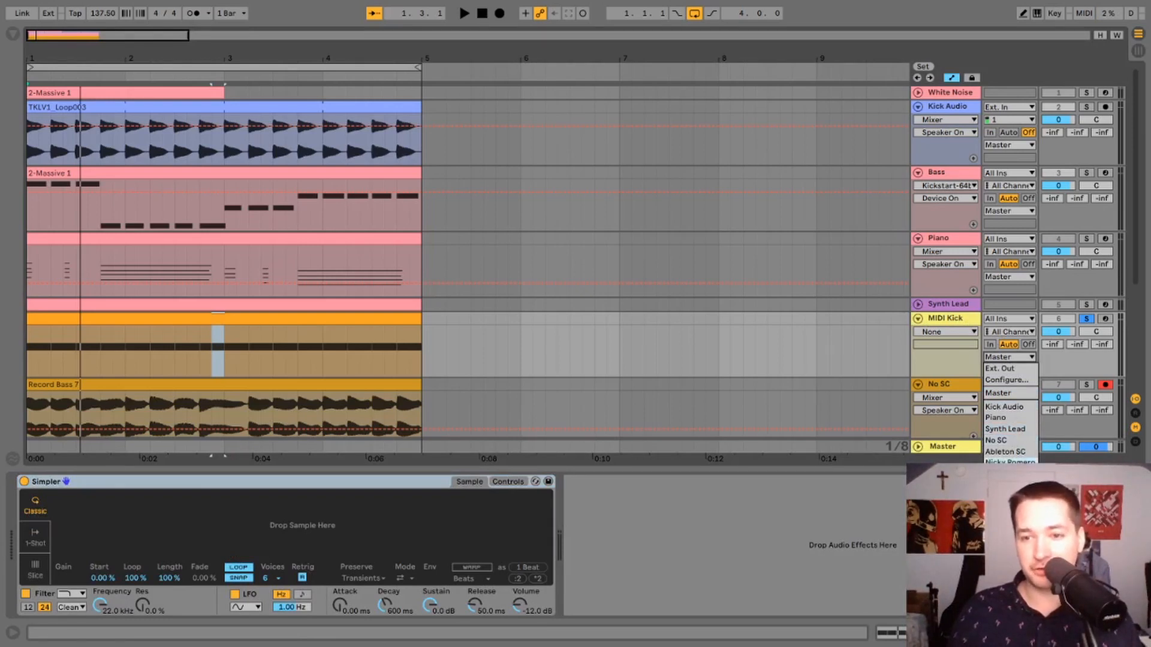
pyautogui.click(818, 354)
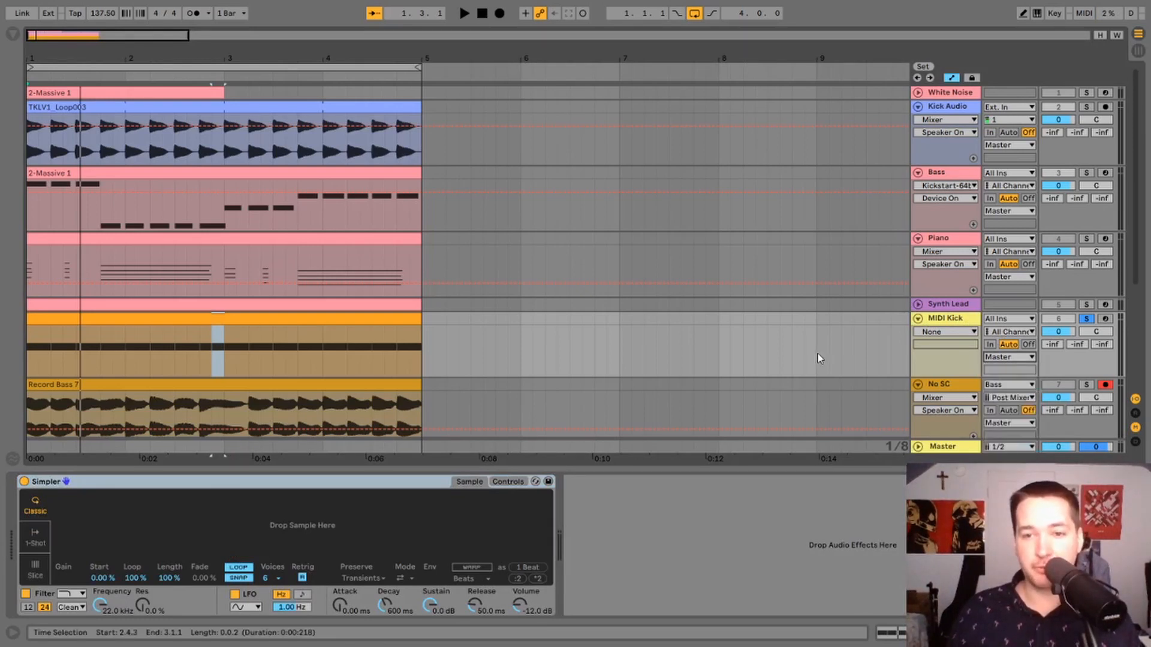
pyautogui.click(817, 354)
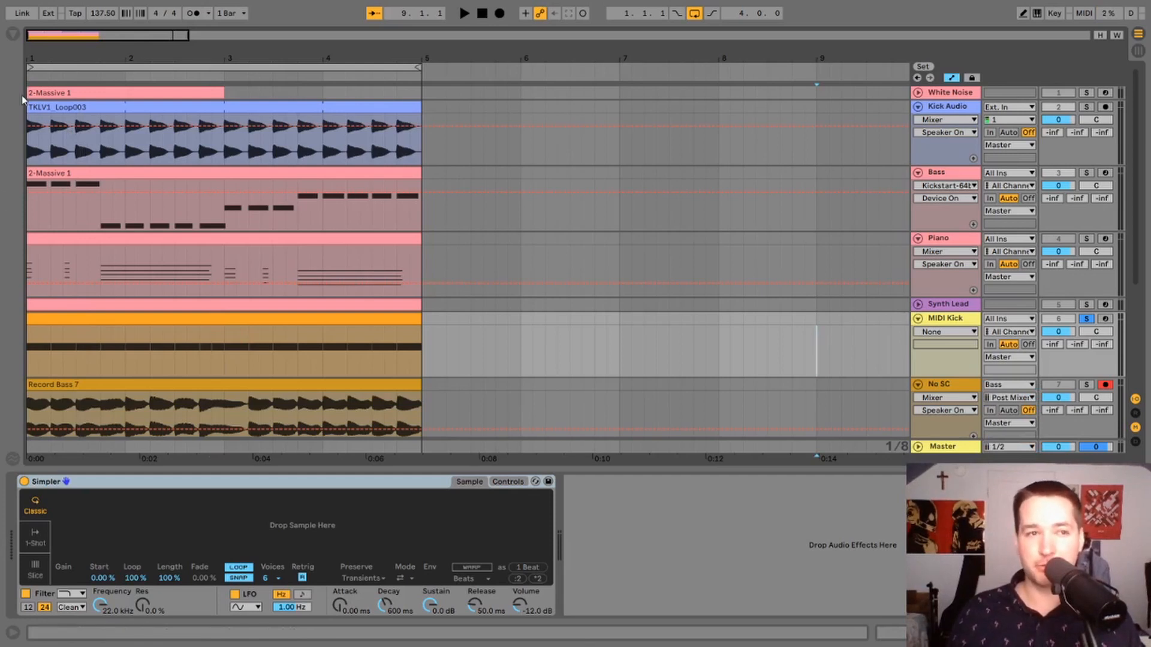
# Highlight bar 4 of the MIDI Kick clip, place the insert marker at 4.1.1 and unsolo the track.
pyautogui.click(392, 318)
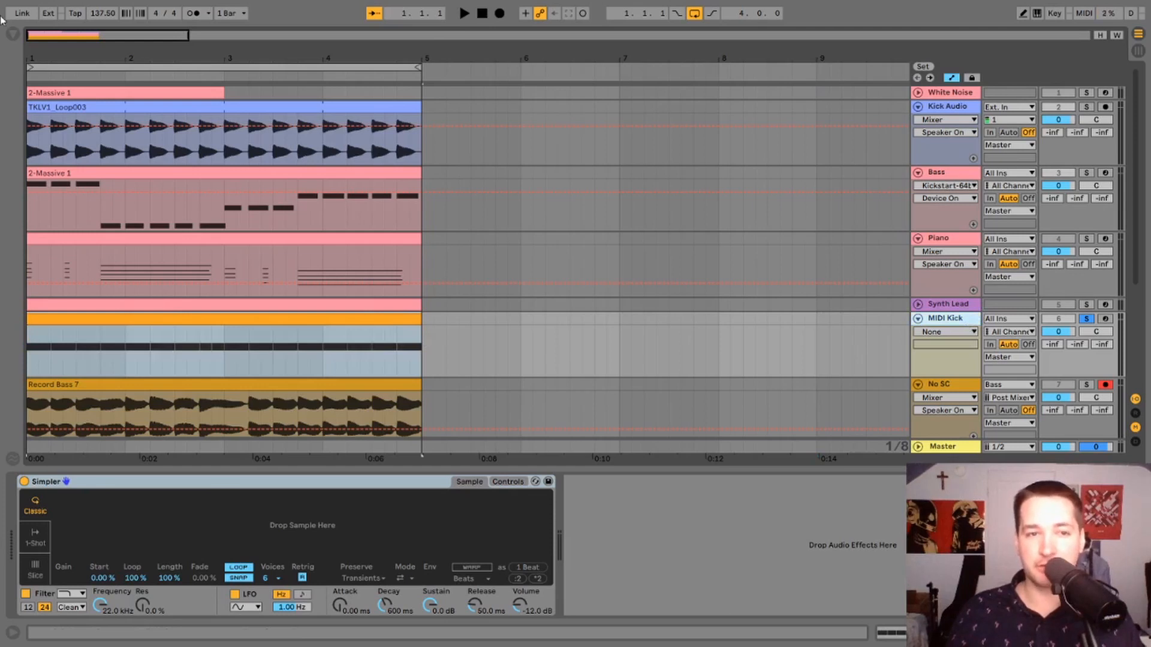
pyautogui.press('z')
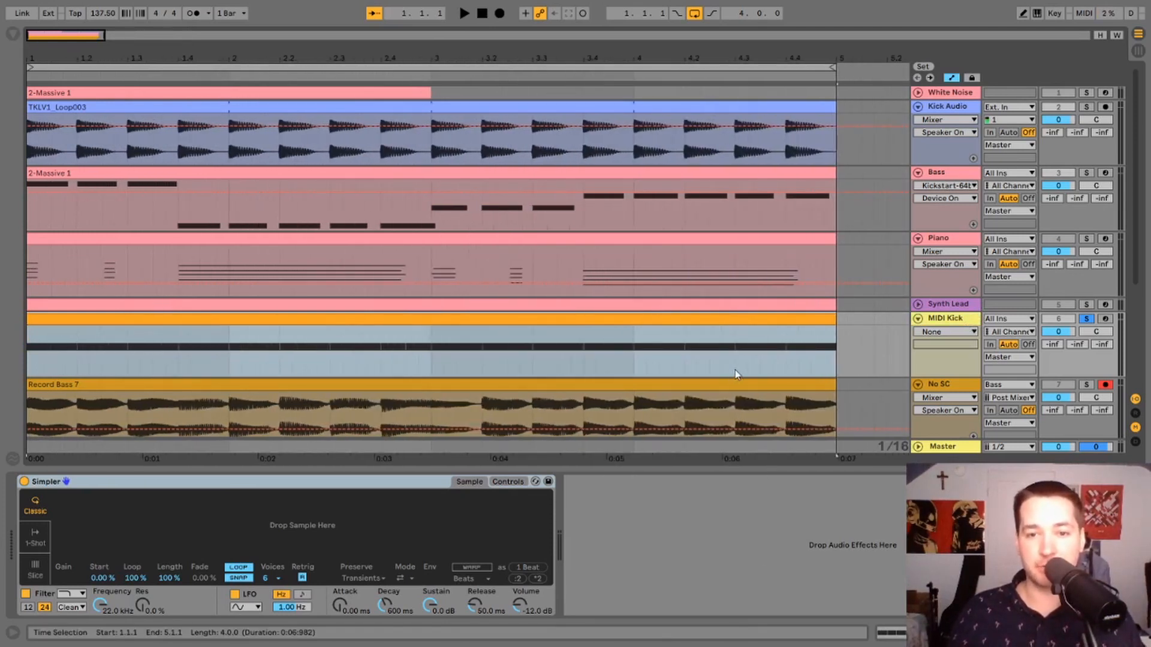
pyautogui.click(735, 375)
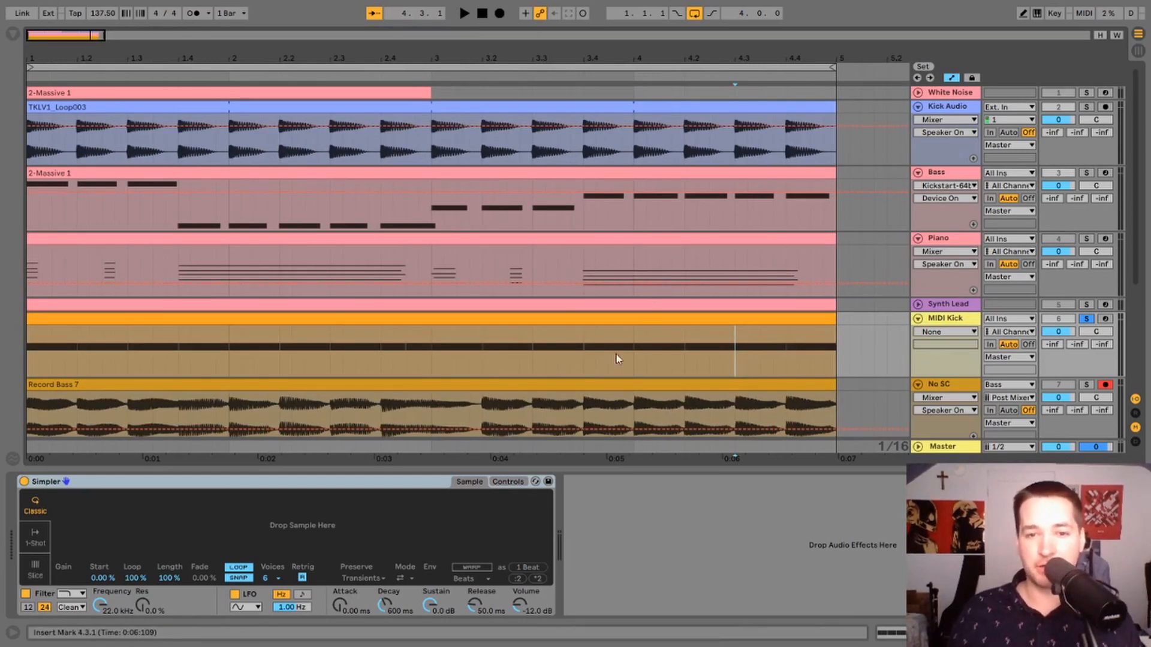
pyautogui.moveTo(636, 359); pyautogui.dragTo(838, 369)
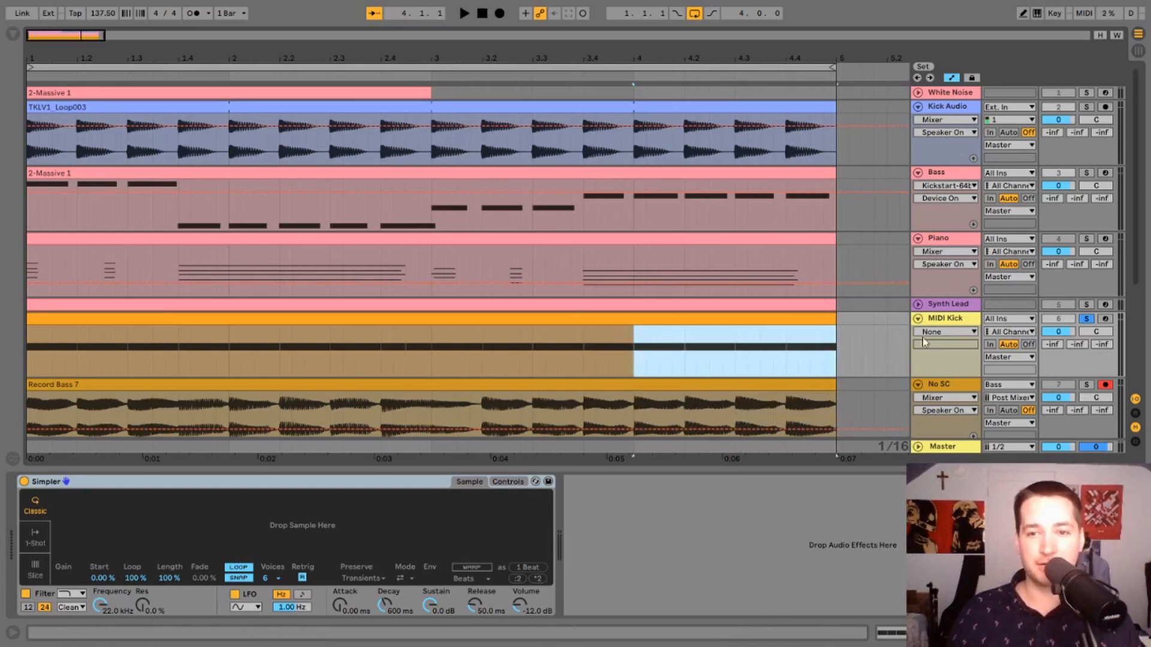
pyautogui.doubleClick(945, 321)
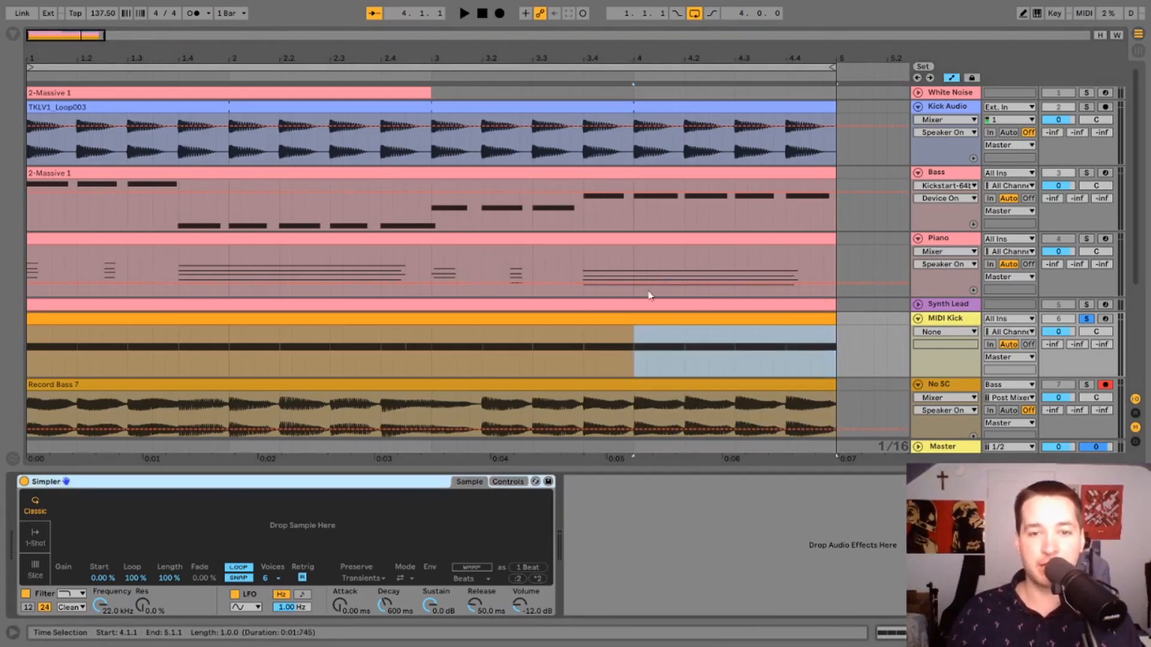
pyautogui.click(634, 345)
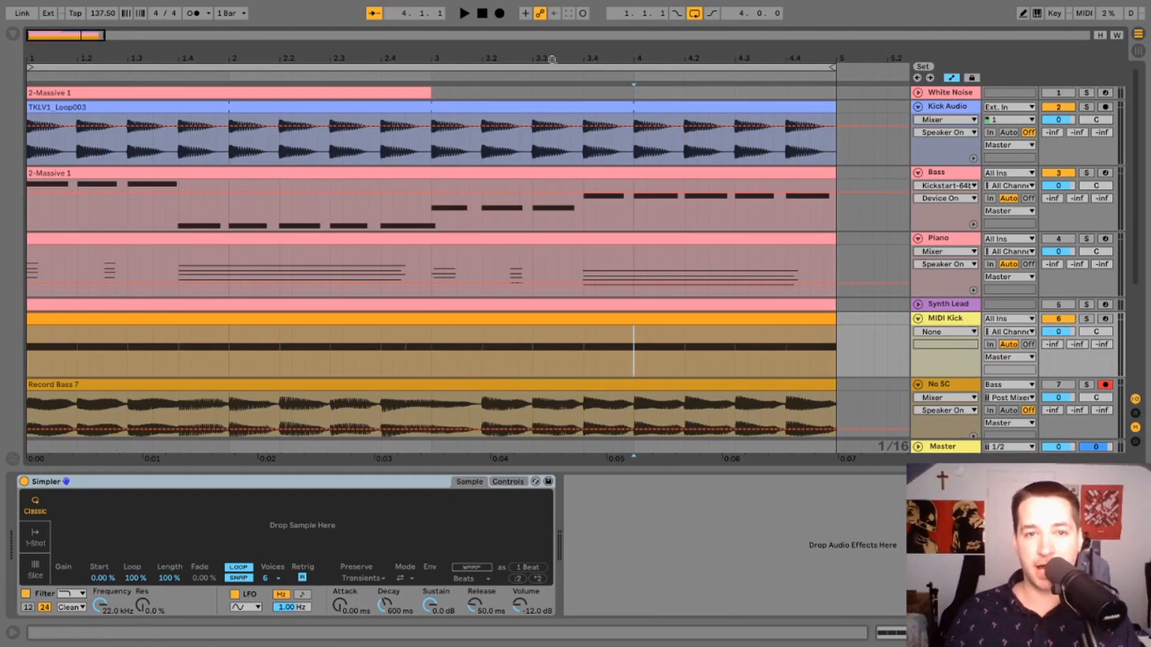
pyautogui.moveTo(550, 59); pyautogui.dragTo(443, 36)
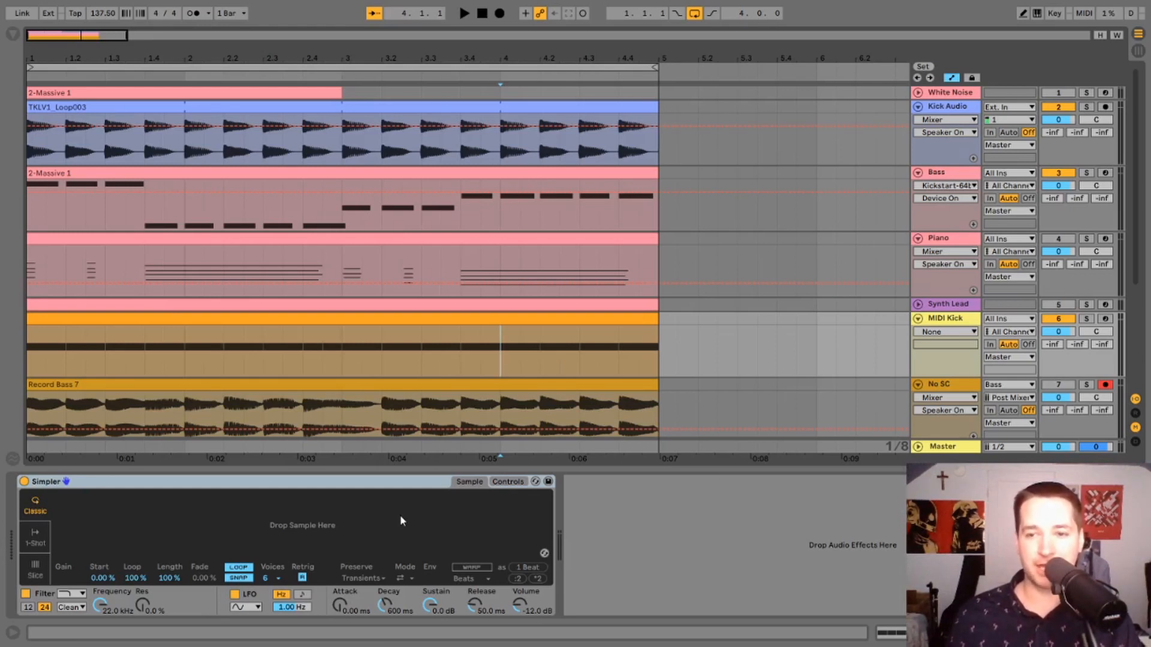
# Set the retrigger option of the Bass track's Kickstart to Retriggered and close the plugin's settings.
pyautogui.click(947, 187)
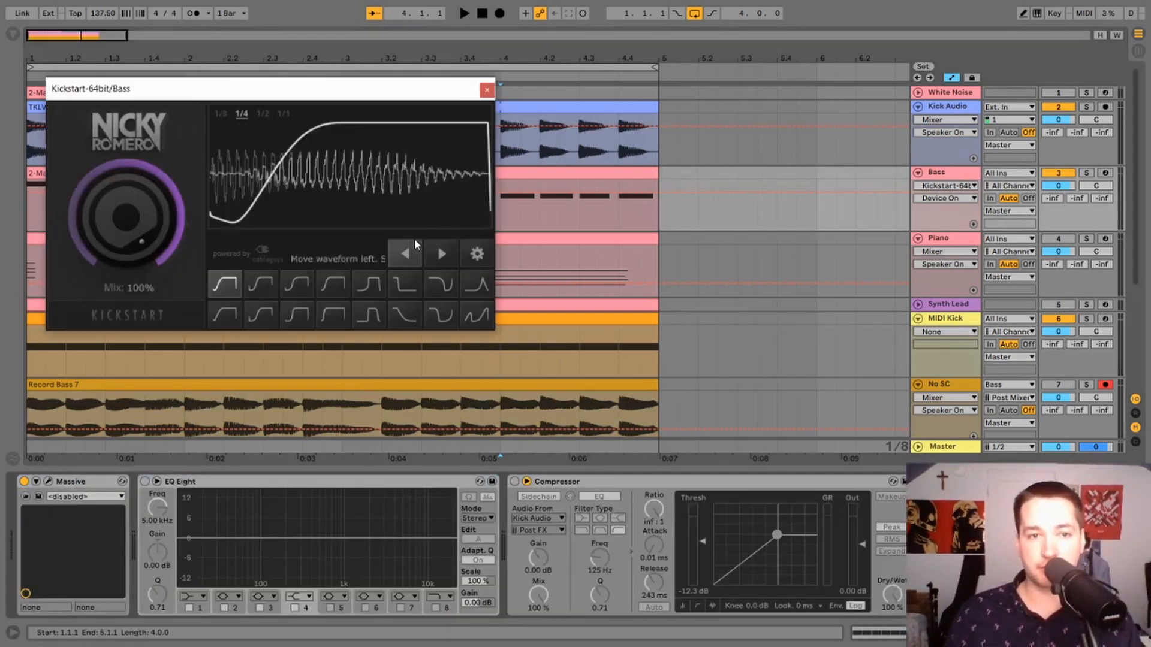
pyautogui.click(477, 254)
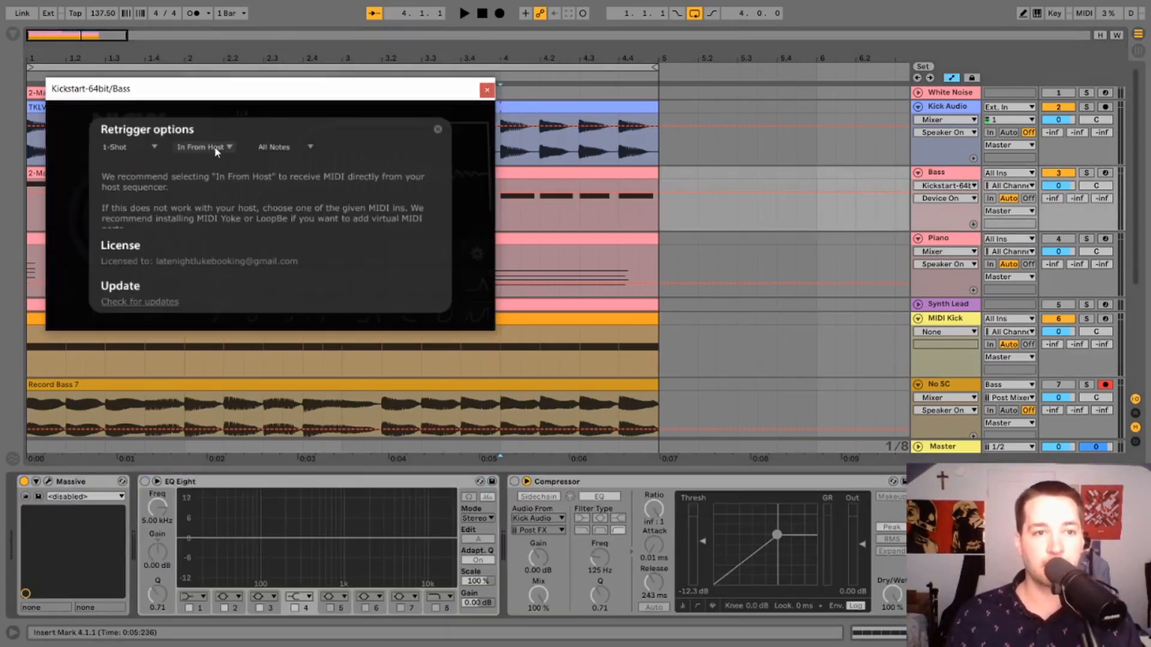
pyautogui.click(145, 147)
pyautogui.click(136, 175)
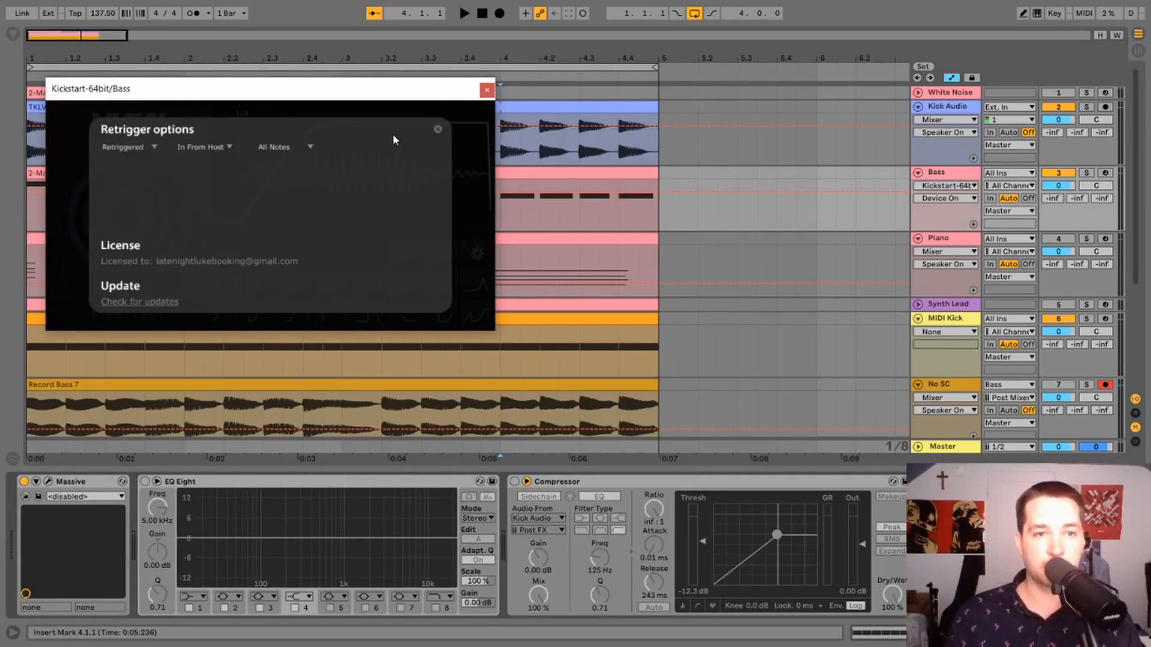
pyautogui.click(438, 131)
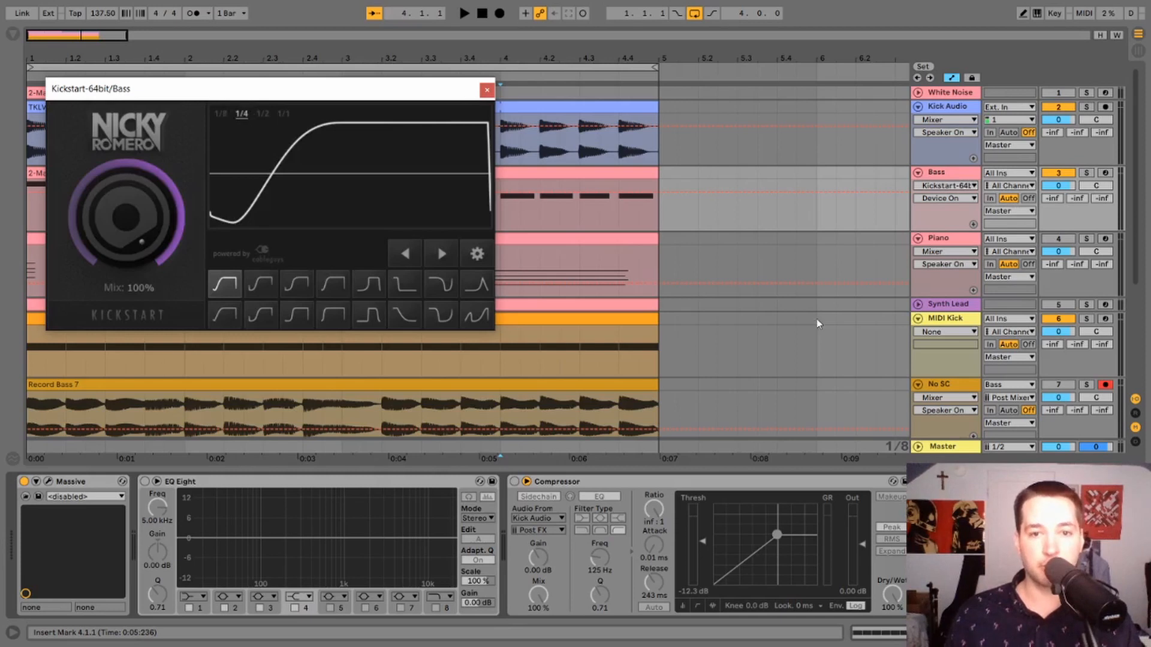
# Inspect the MIDI Kick clip's notes and play the Kick Audio track soloed together with the Bass track.
pyautogui.doubleClick(606, 320)
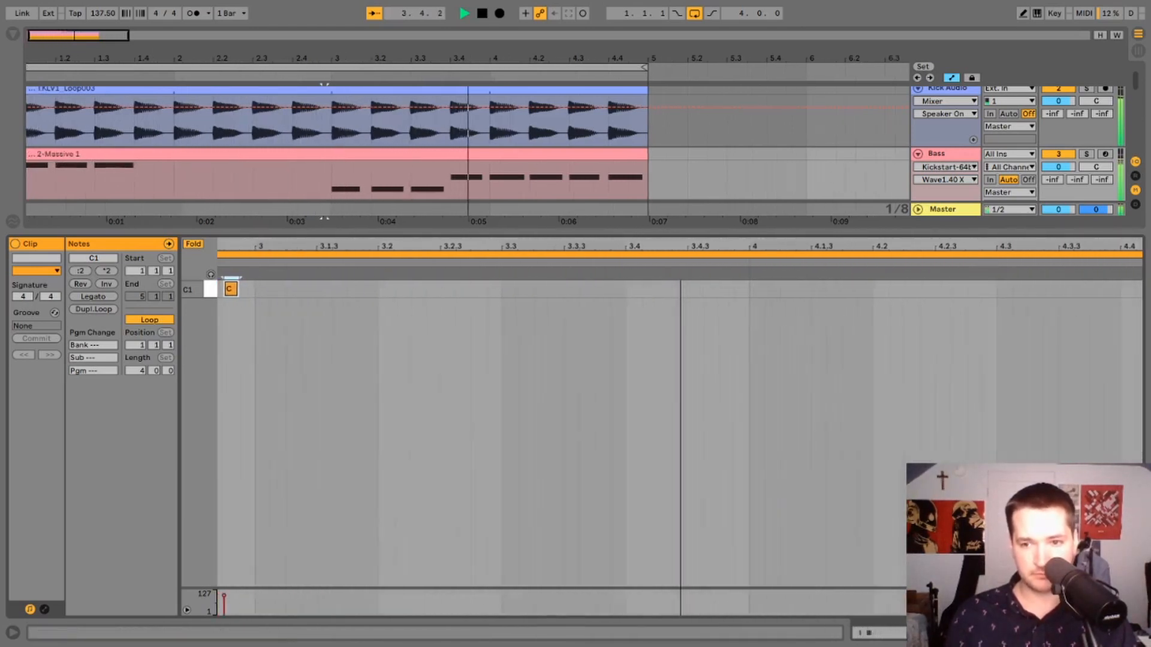
pyautogui.click(1138, 633)
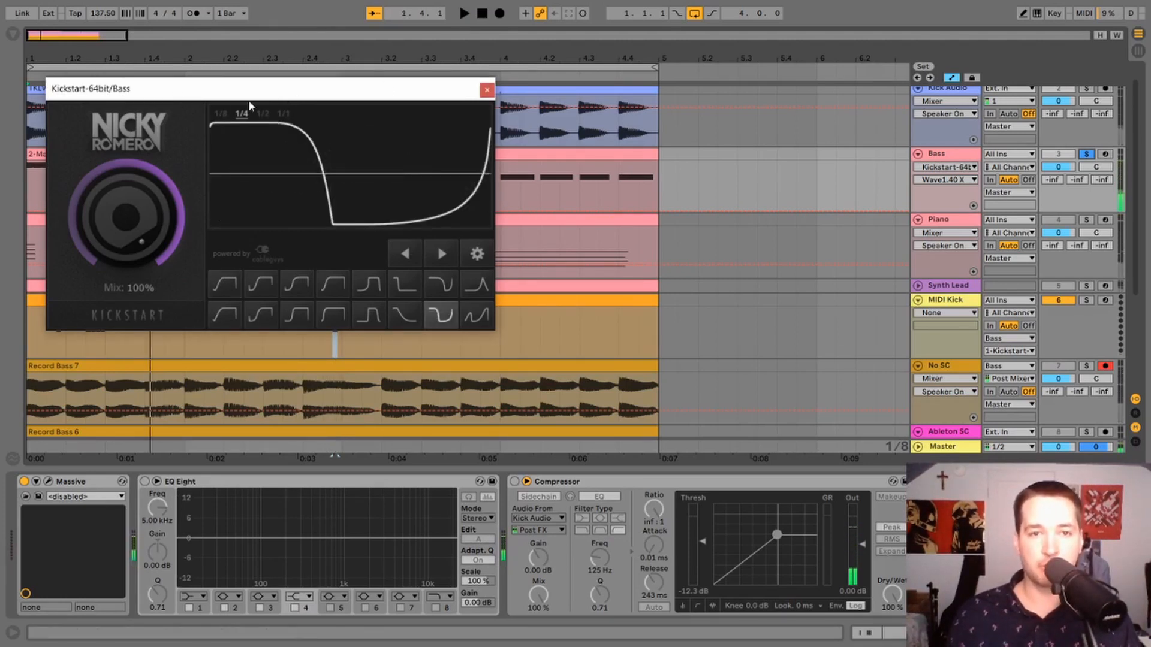
pyautogui.keyDown('ctrl'); pyautogui.click(1089, 90); pyautogui.keyUp('ctrl')
pyautogui.press('space')
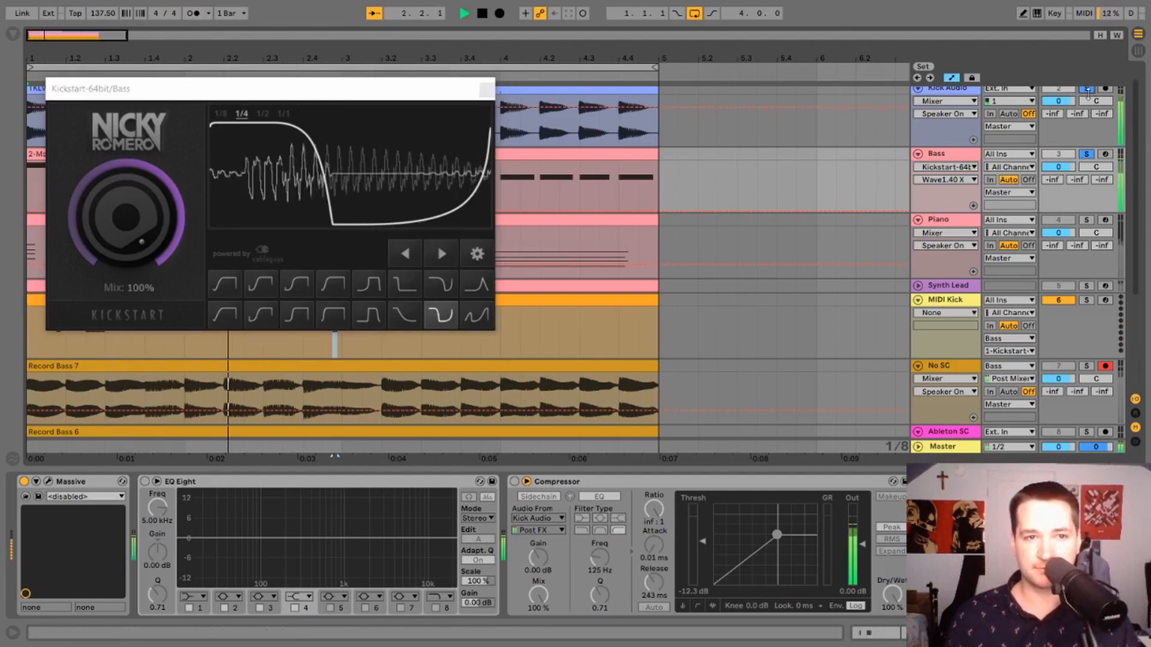
pyautogui.press('space')
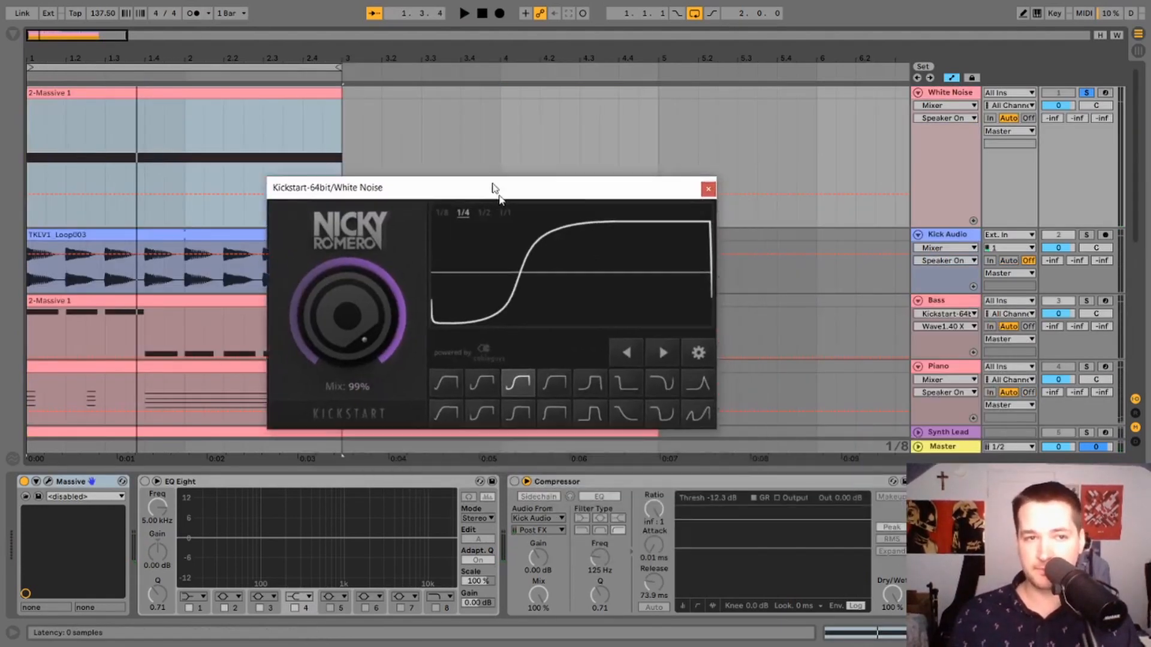
# Try the mid-cycle dip curve in the White Noise track's Kickstart and play it back.
pyautogui.moveTo(491, 188); pyautogui.dragTo(309, 110)
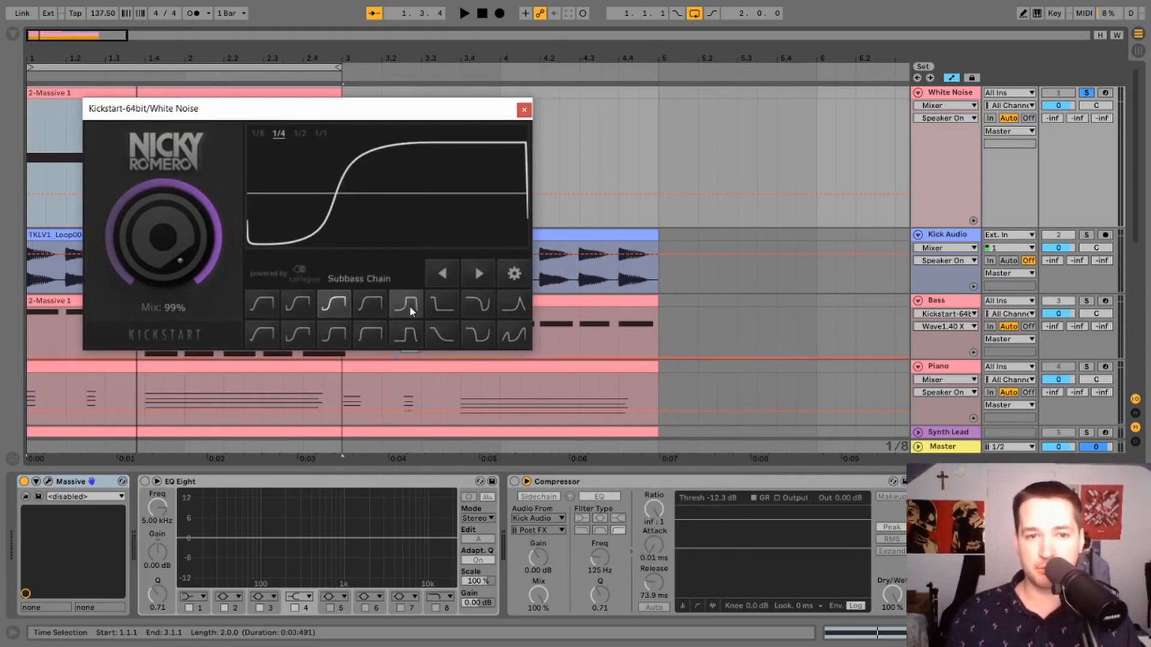
pyautogui.click(404, 303)
pyautogui.click(489, 304)
pyautogui.click(479, 272)
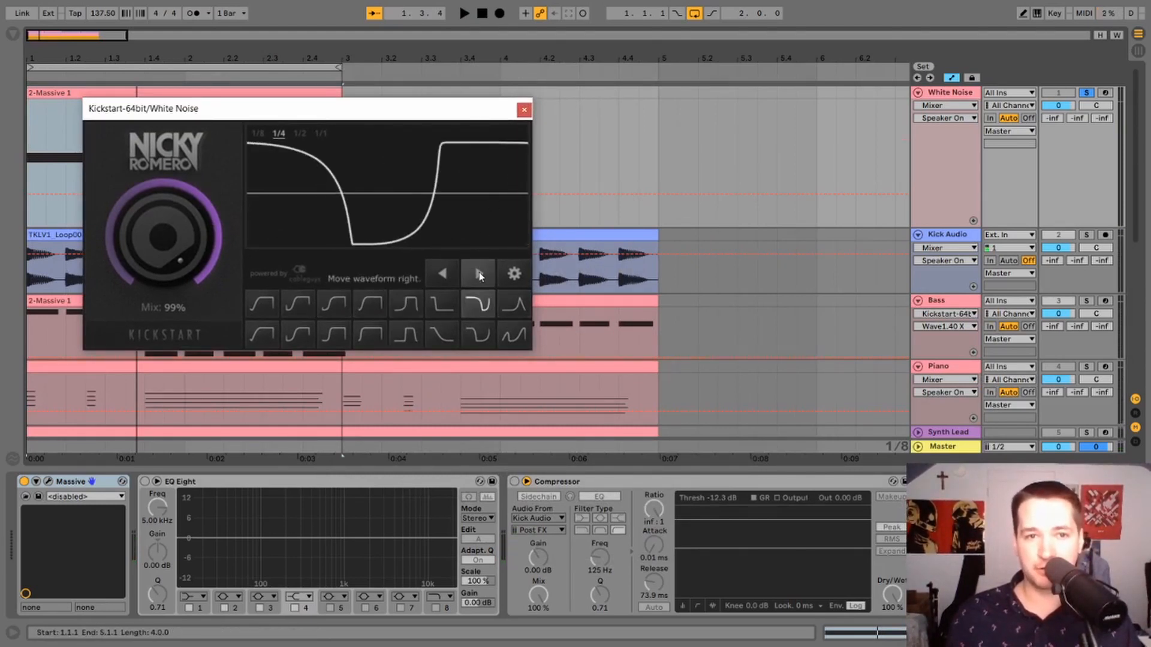
pyautogui.press('space')
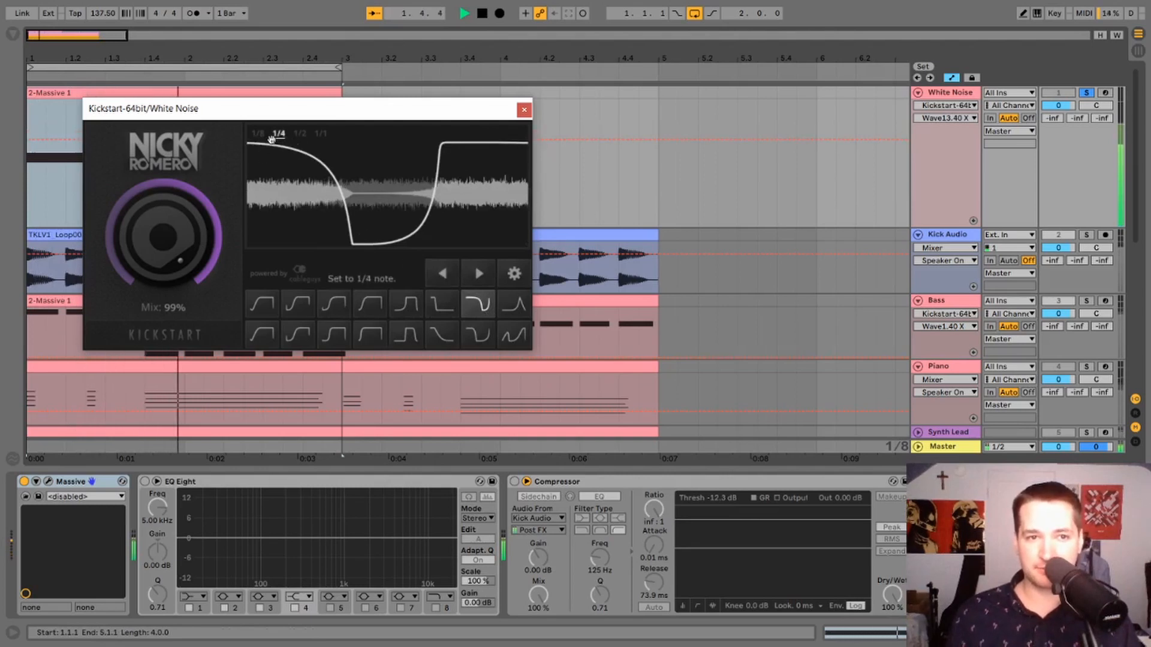
# Try the single-peak curve at a 1/8 rate on the White Noise Kickstart, shifting it both ways while playing with the kick.
pyautogui.click(258, 133)
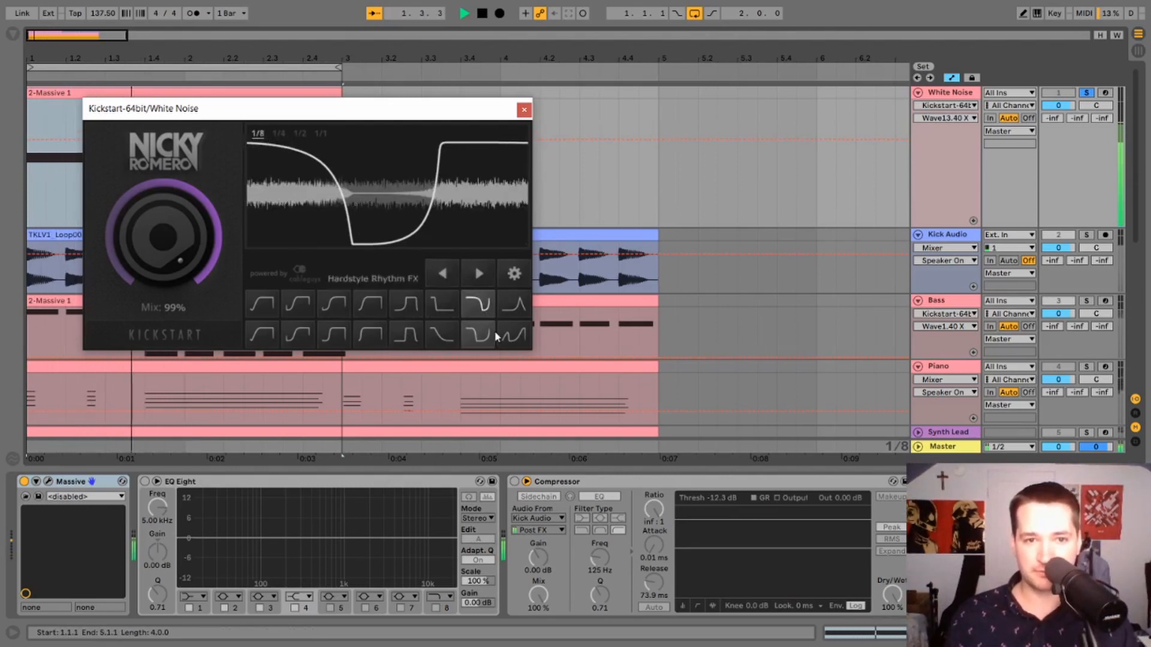
pyautogui.click(514, 311)
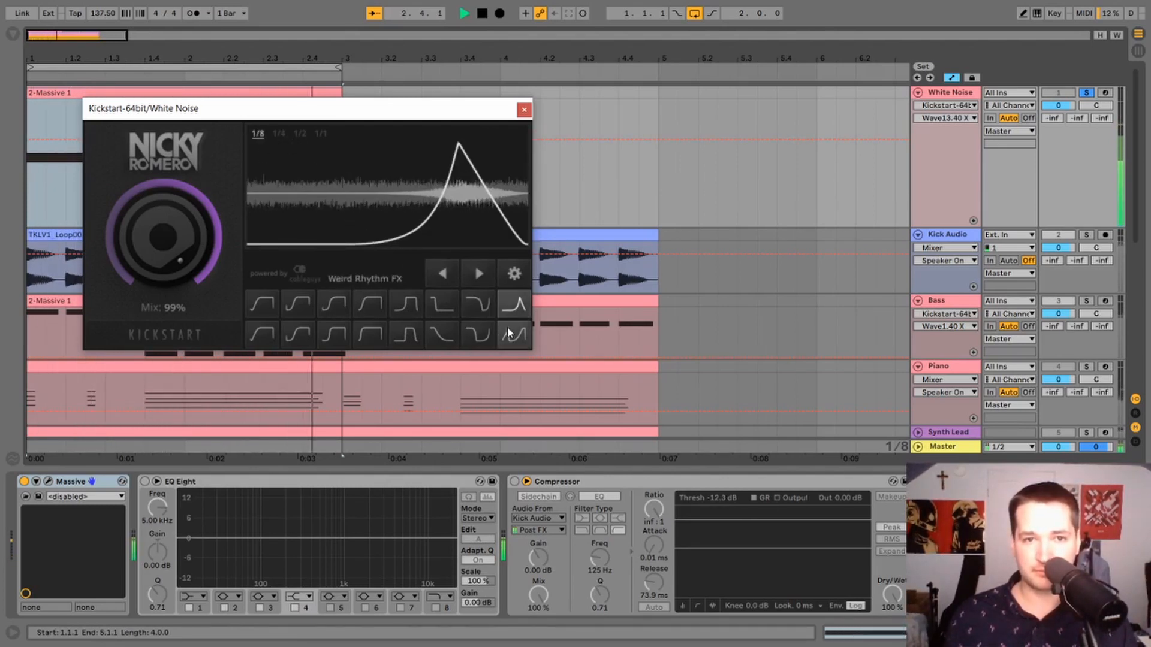
pyautogui.press('space')
pyautogui.click(444, 275)
pyautogui.press('space')
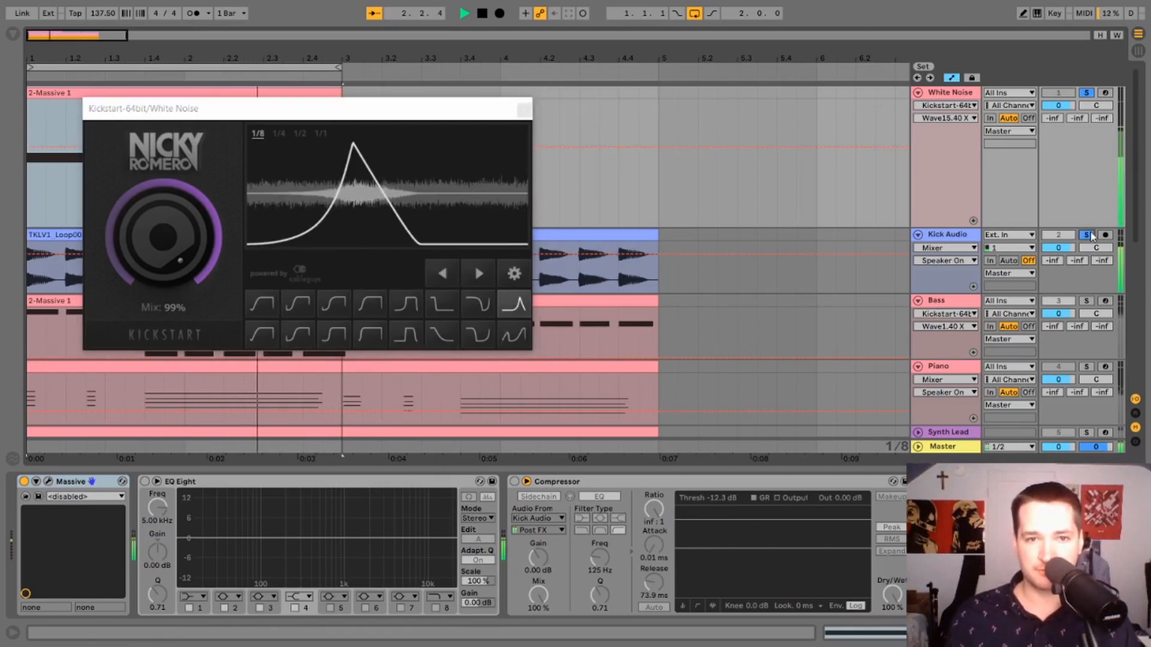
pyautogui.click(481, 279)
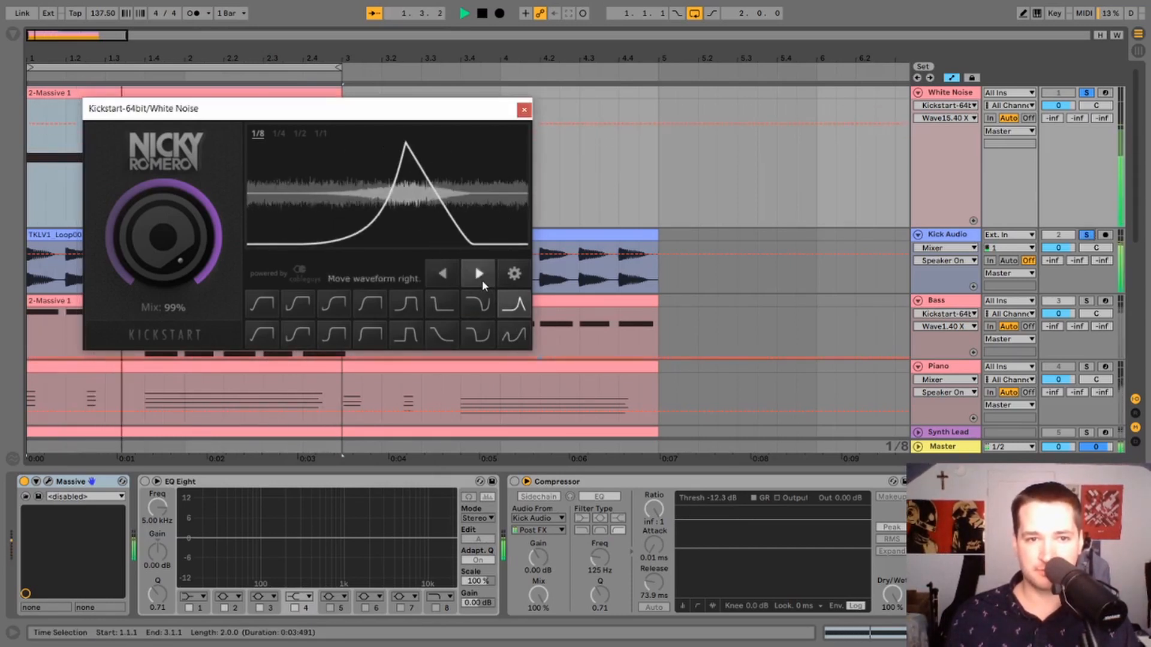
pyautogui.click(442, 273)
# Audition further White Noise Kickstart curves, including Long Kick, and settle on the fourth curve in the upper row before stopping playback.
pyautogui.click(441, 335)
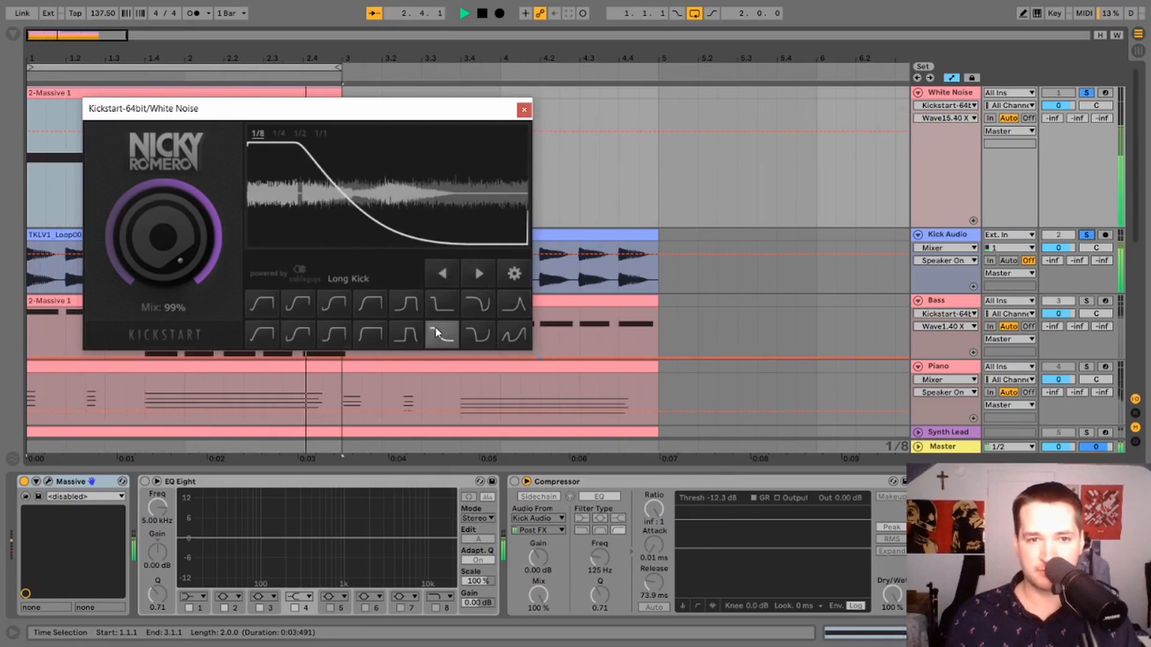
pyautogui.click(410, 335)
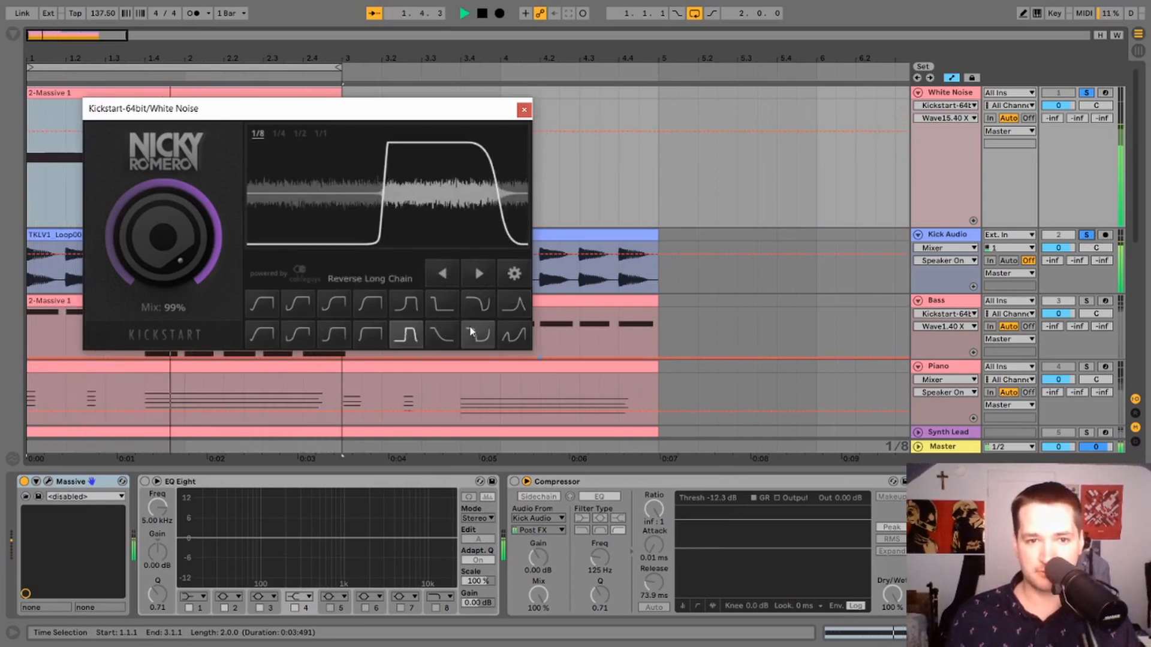
pyautogui.click(514, 333)
pyautogui.click(370, 304)
pyautogui.press('space')
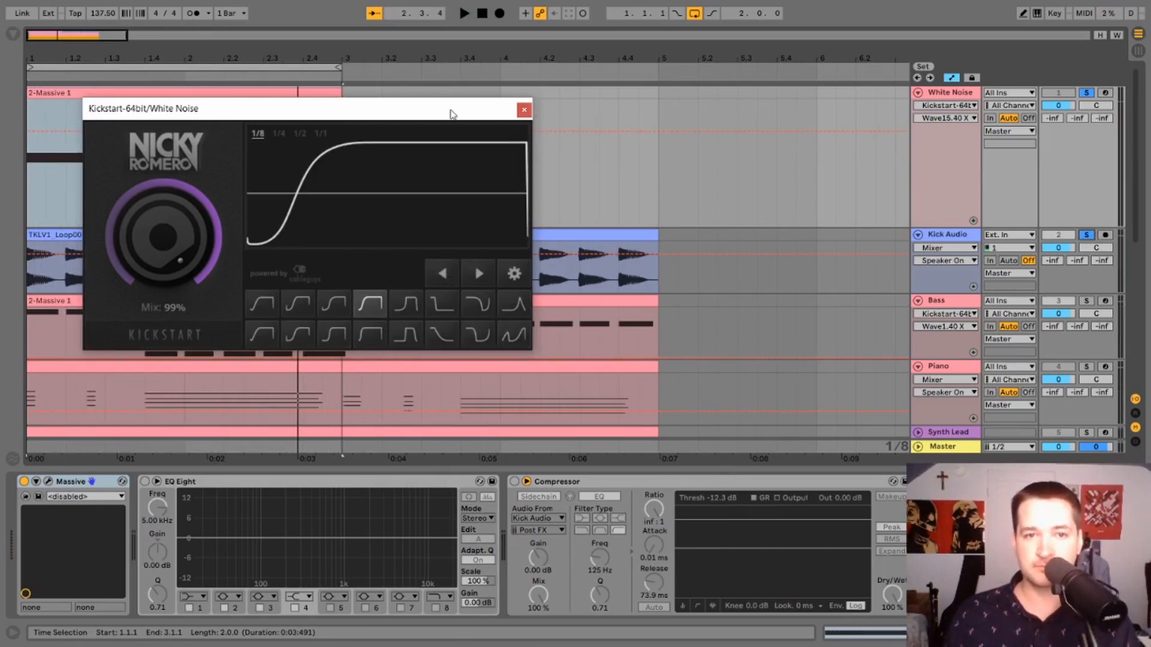
# Set the White Noise Kickstart's rate to 1/4 and shift its curve to the right in repeated steps.
pyautogui.moveTo(455, 113); pyautogui.dragTo(419, 78)
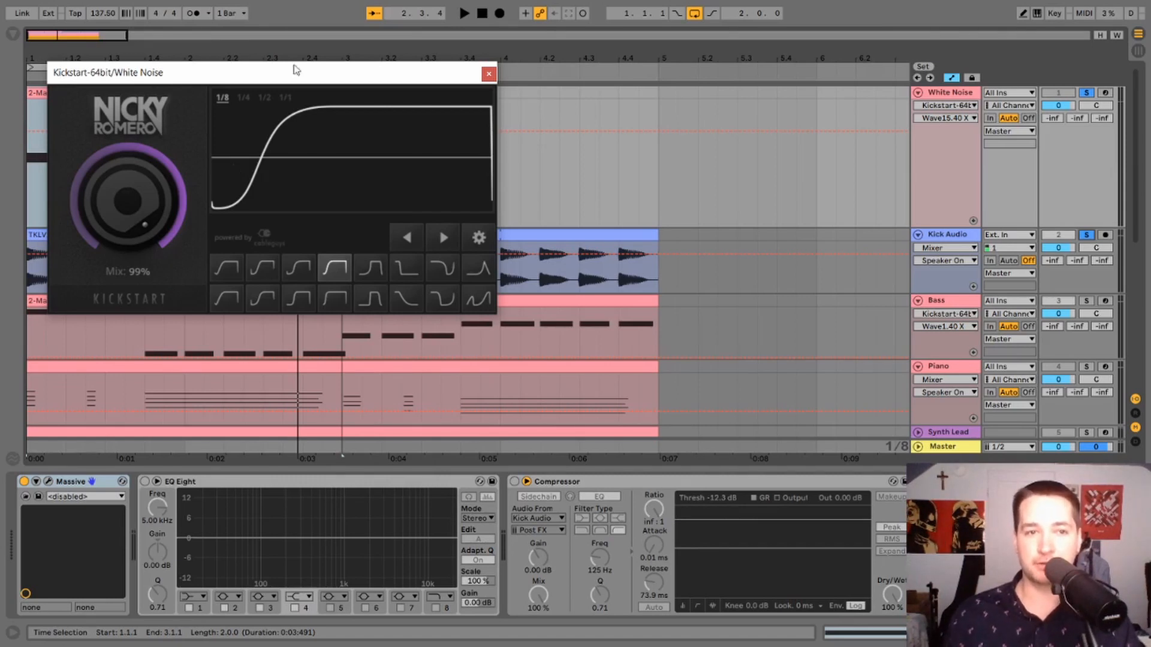
pyautogui.click(433, 238)
pyautogui.click(413, 239)
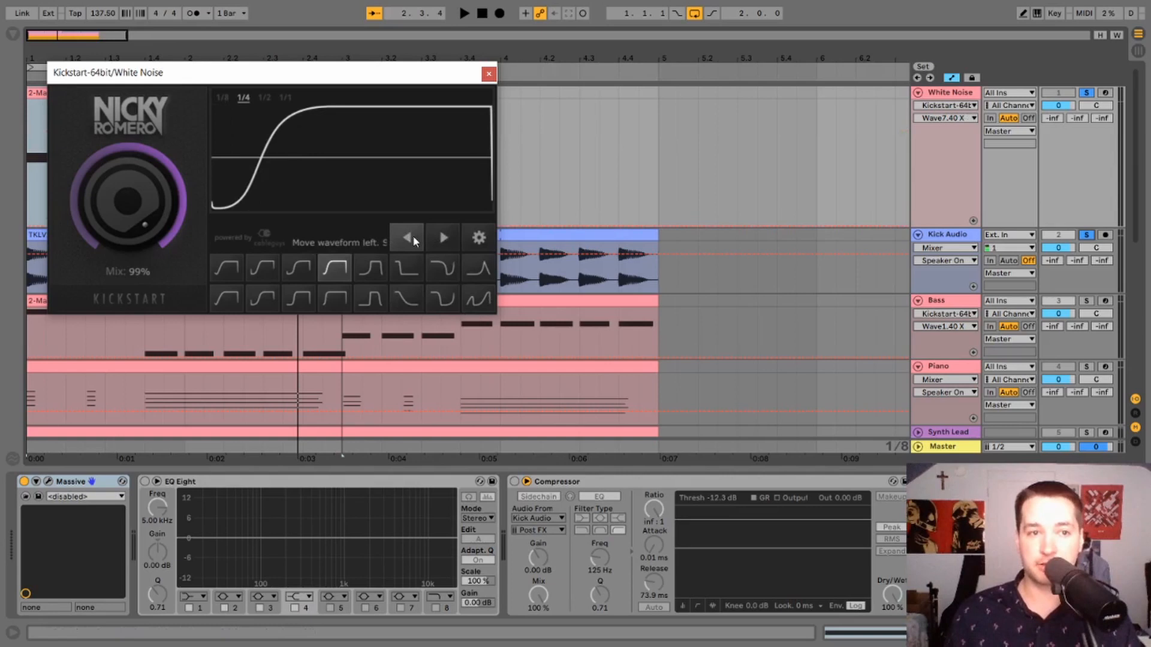
pyautogui.click(444, 238)
pyautogui.click(444, 238)
pyautogui.click(444, 239)
pyautogui.click(445, 238)
pyautogui.click(444, 238)
pyautogui.click(444, 238)
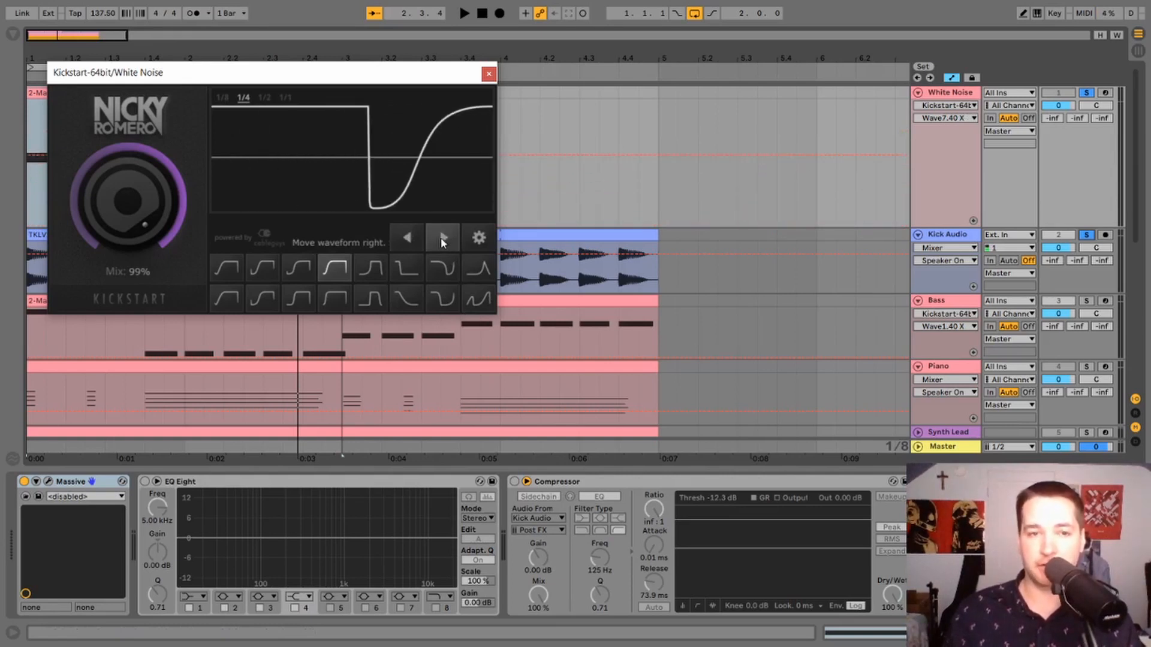
pyautogui.click(442, 238)
pyautogui.click(441, 240)
pyautogui.click(441, 239)
pyautogui.click(441, 239)
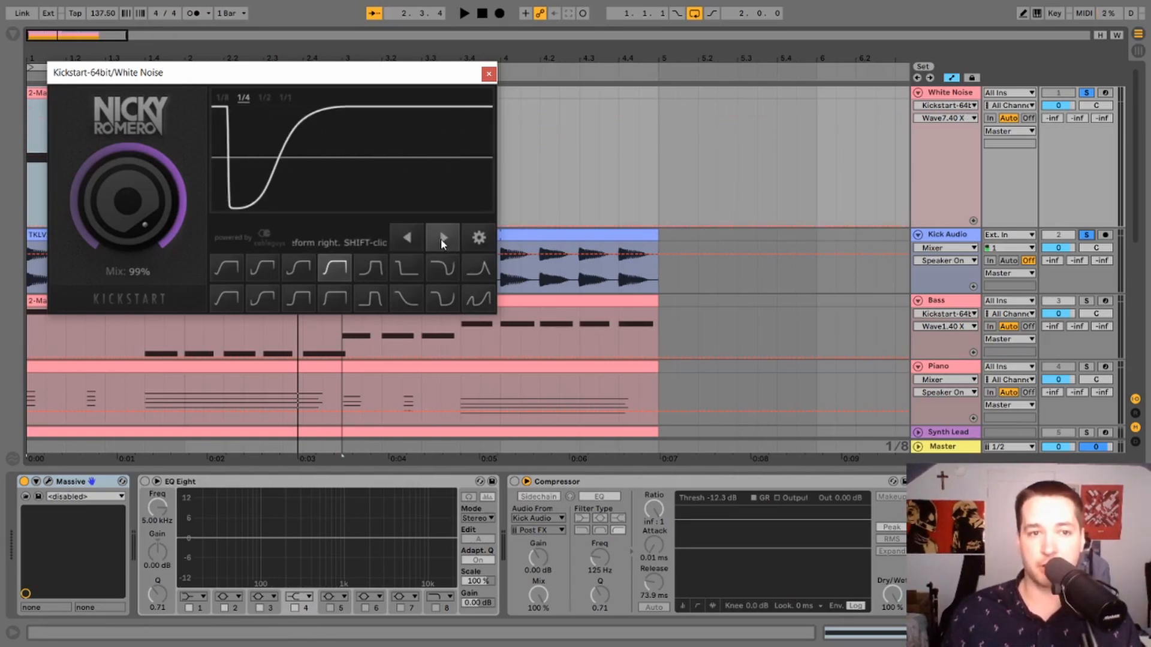